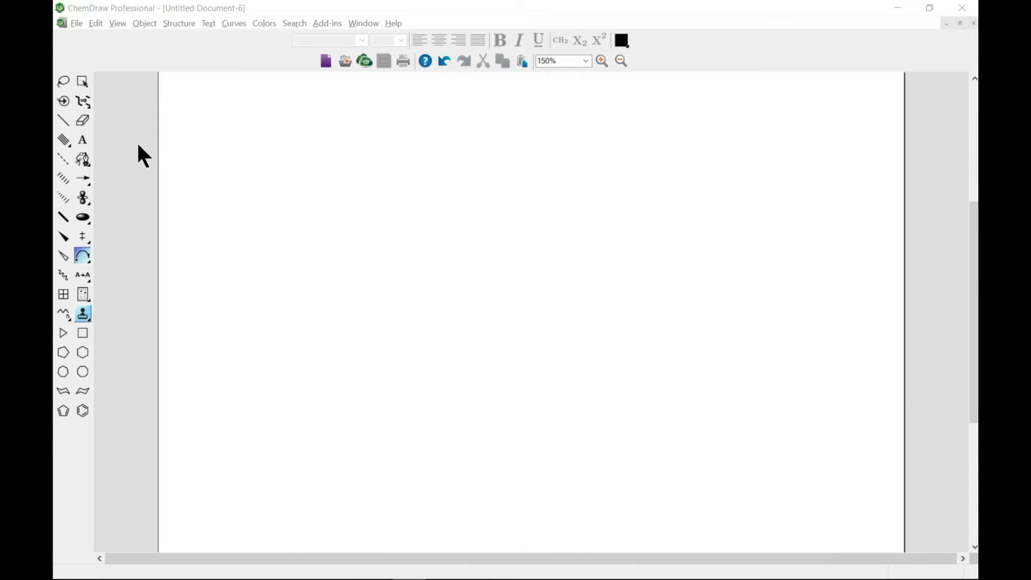
Draw a two-bond carbon chain with a double bond rising from the middle carbon.
left_click(62, 277)
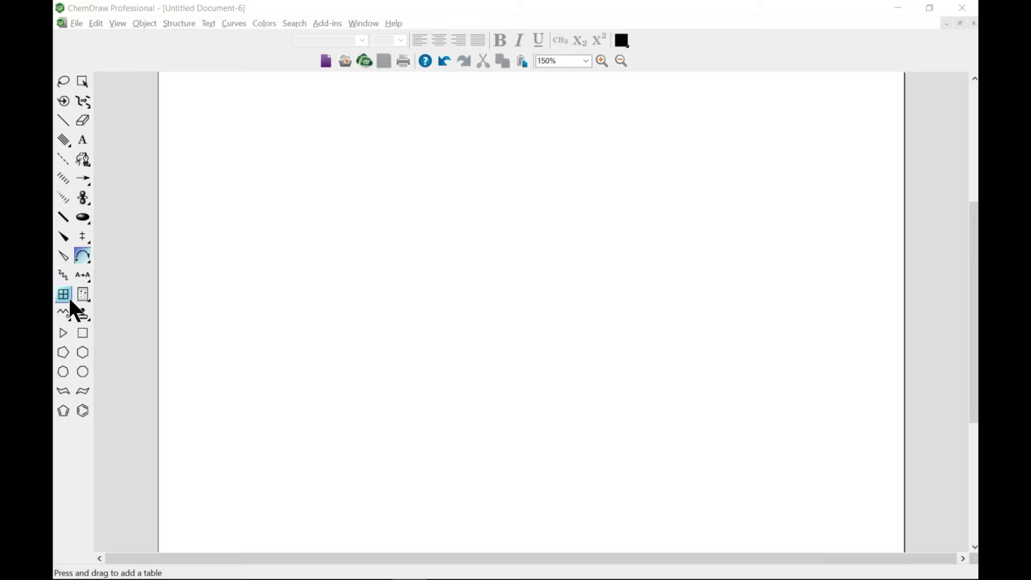
left_click(66, 314)
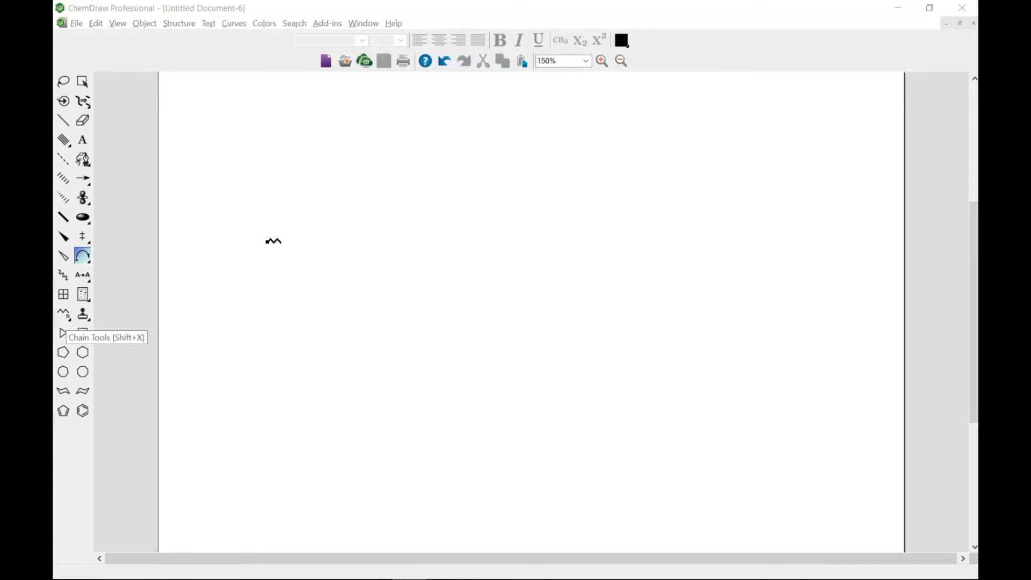
left_click_drag(262, 250, 334, 248)
key("shift+b")
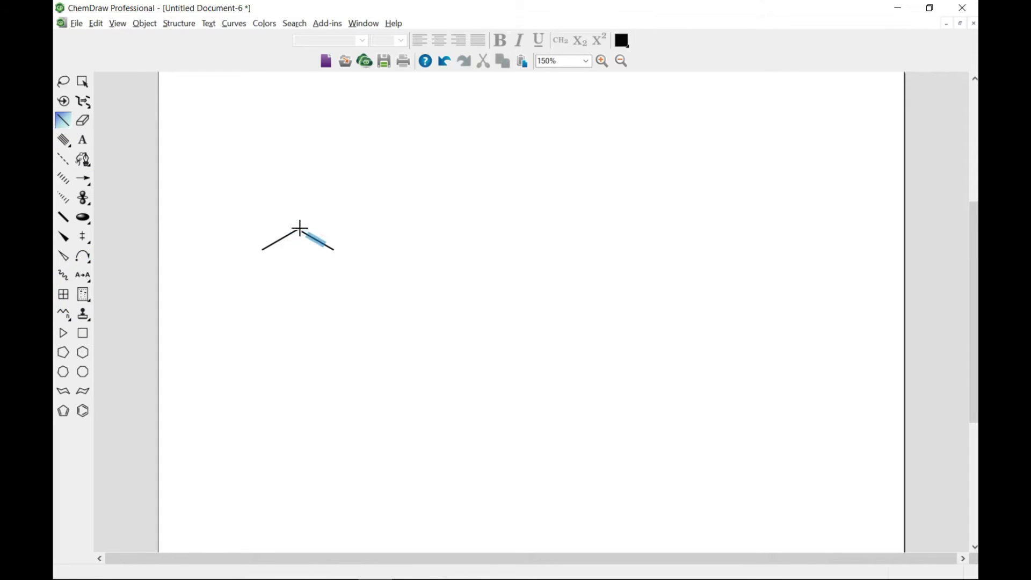
left_click(299, 230)
left_click(299, 209)
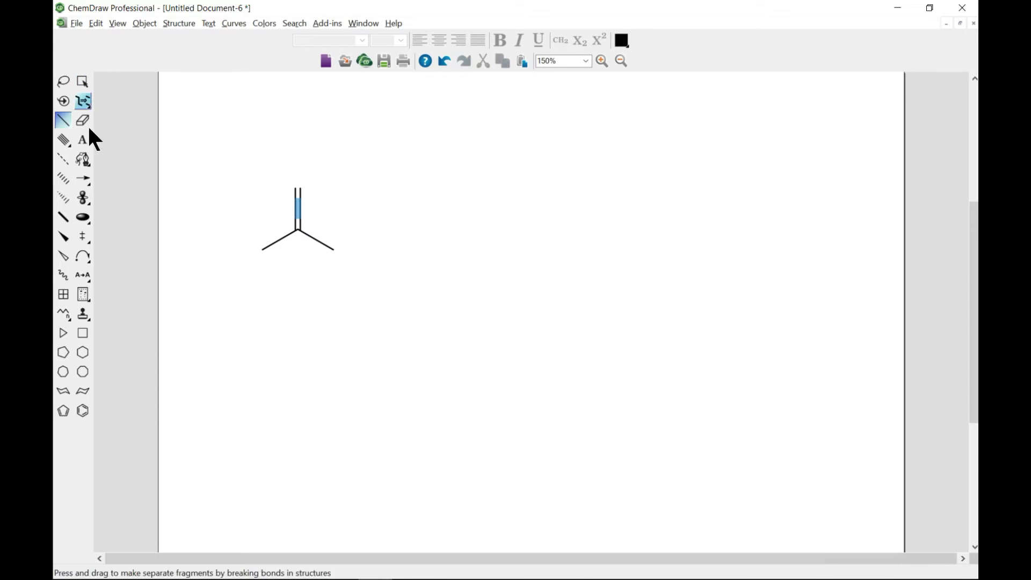
Label the top atom of the double bond as O.
left_click(82, 140)
left_click(299, 190)
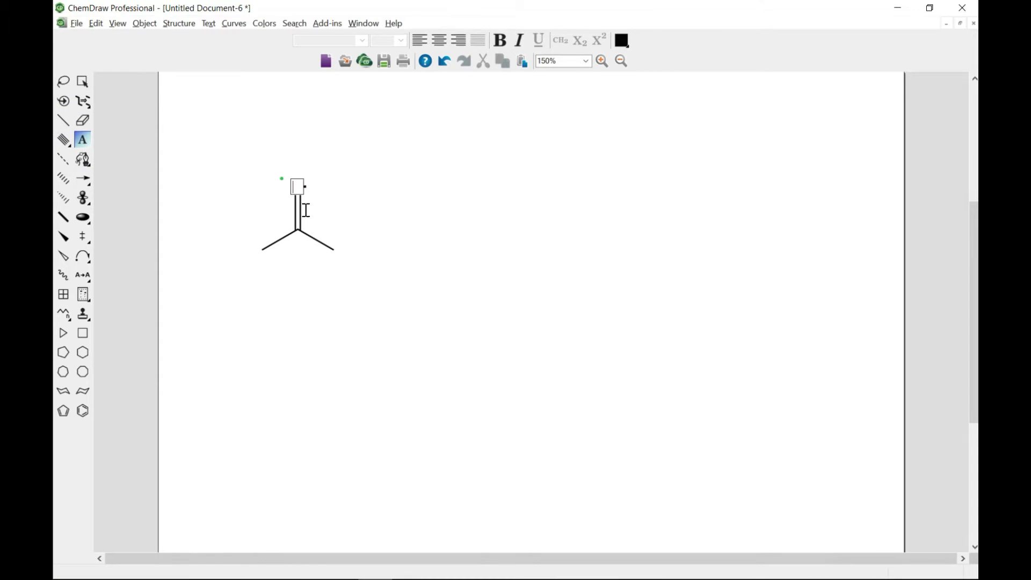
type("O")
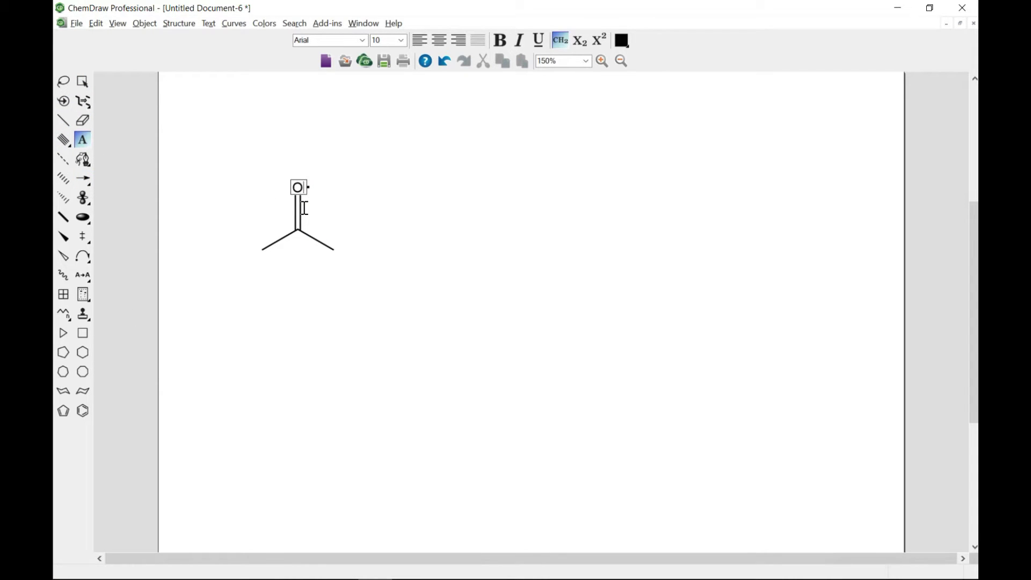
Caption the ketone '2-propanone' beneath the structure.
left_click(292, 285)
type("2 ")
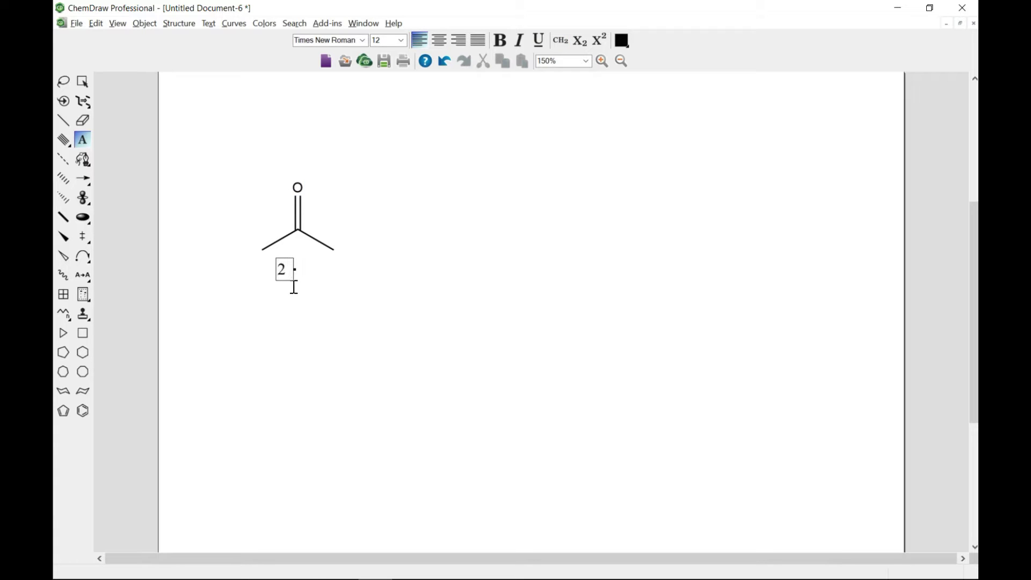
type("-propanone")
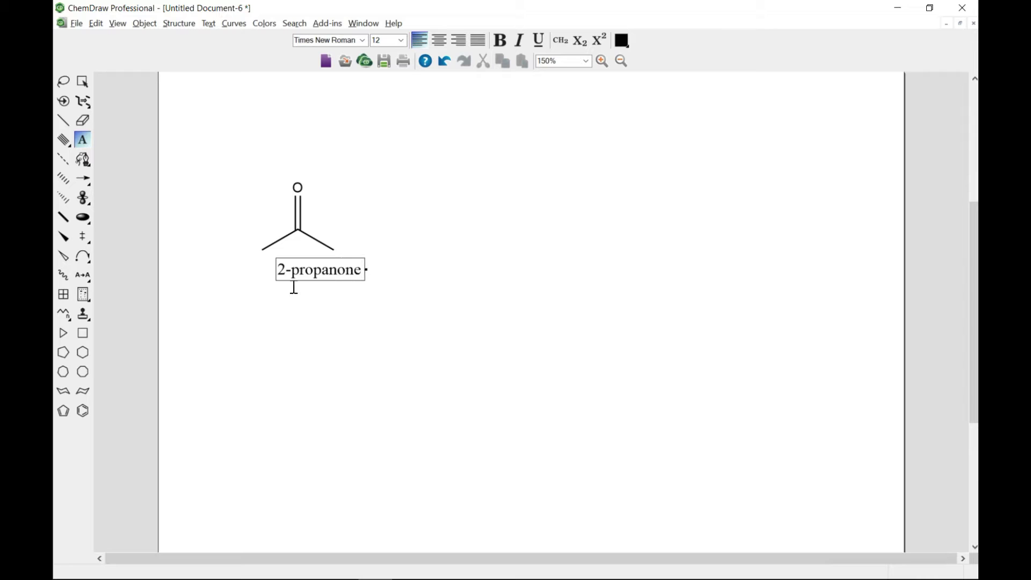
left_click(416, 283)
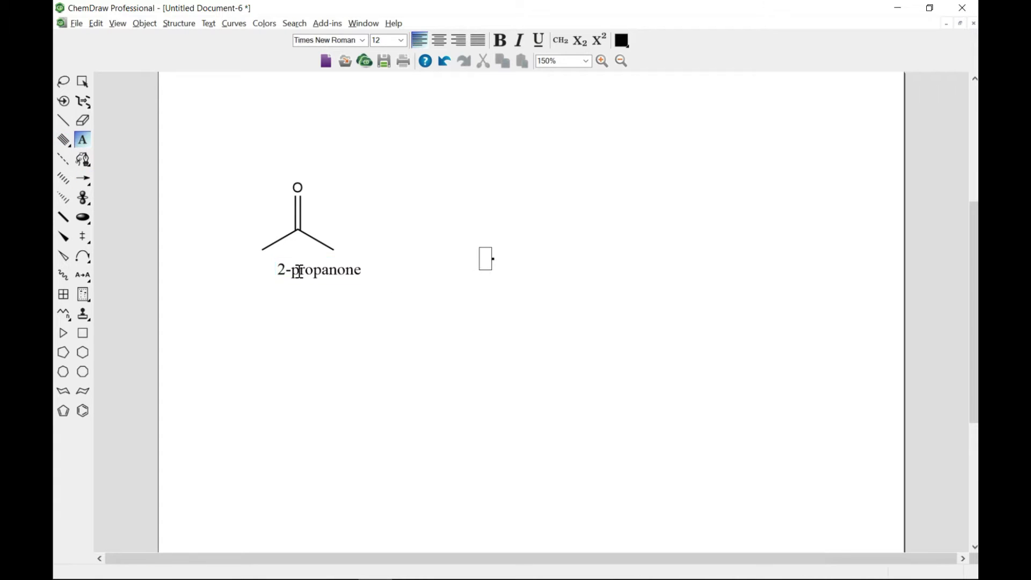
left_click(301, 317)
left_click(499, 325)
left_click(88, 82)
left_click(294, 271)
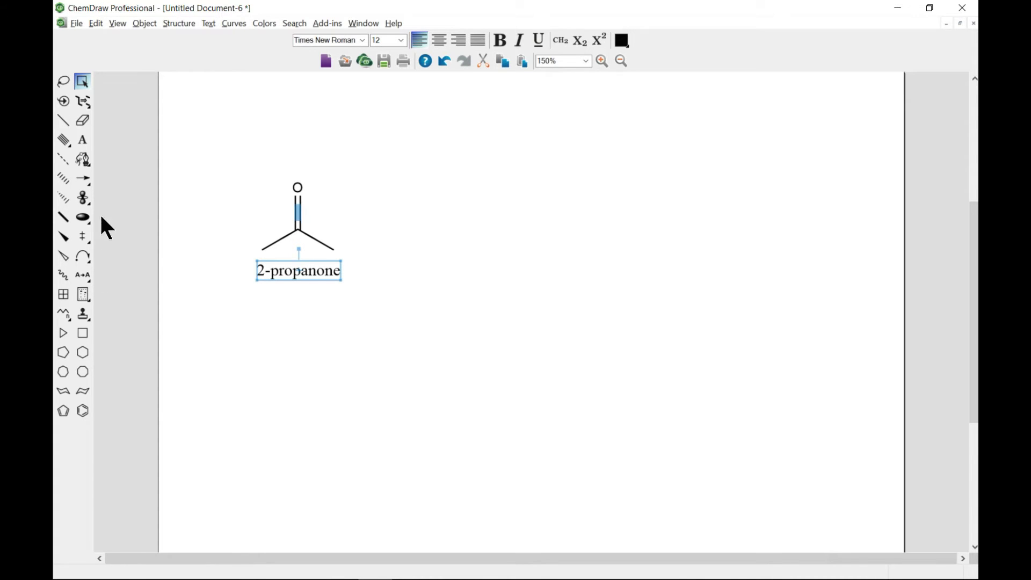
Draw a solid horizontal reaction arrow pointing right from 2-propanone.
left_click(82, 178)
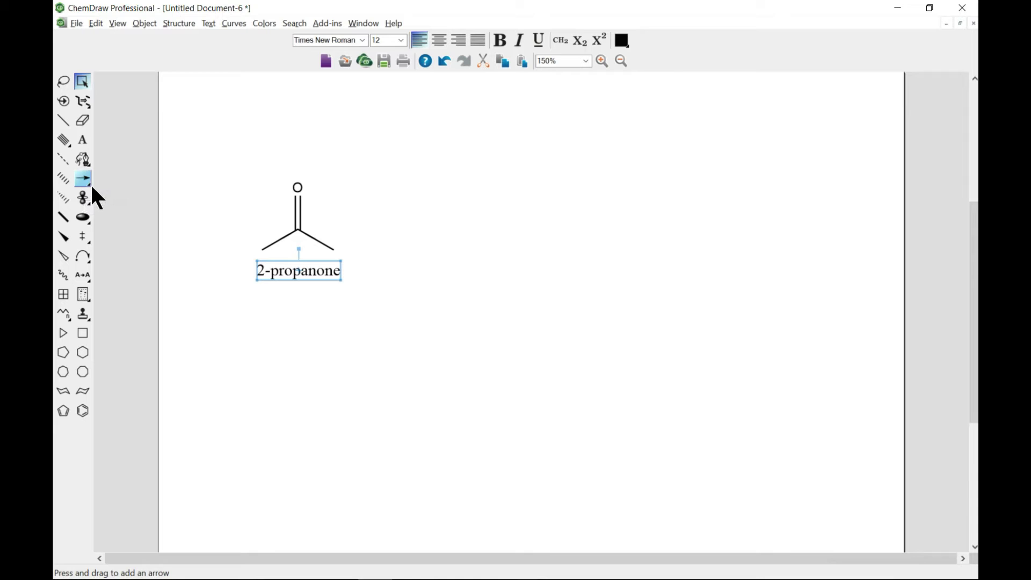
left_click_drag(88, 182, 131, 187)
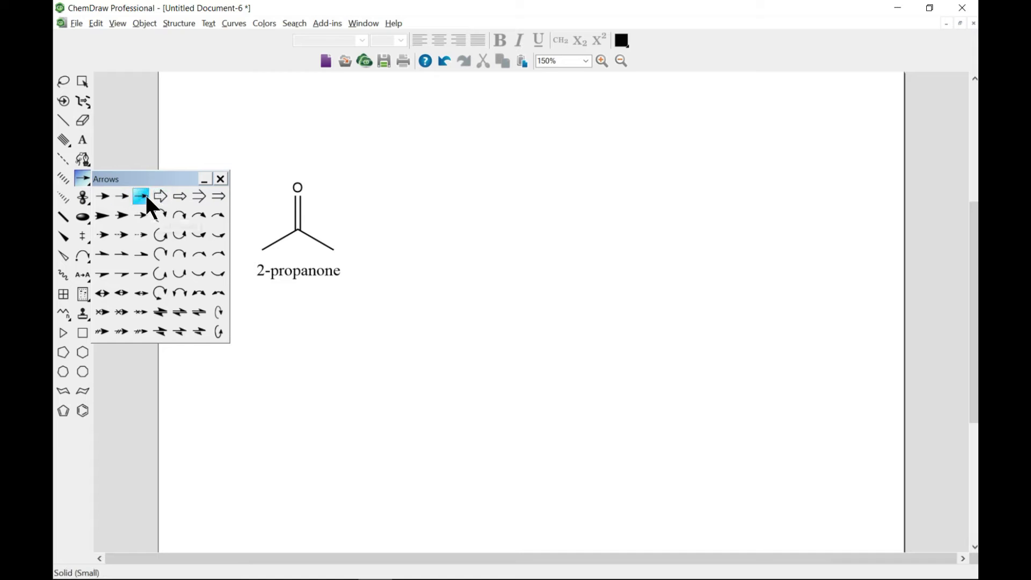
left_click_drag(355, 218, 477, 211)
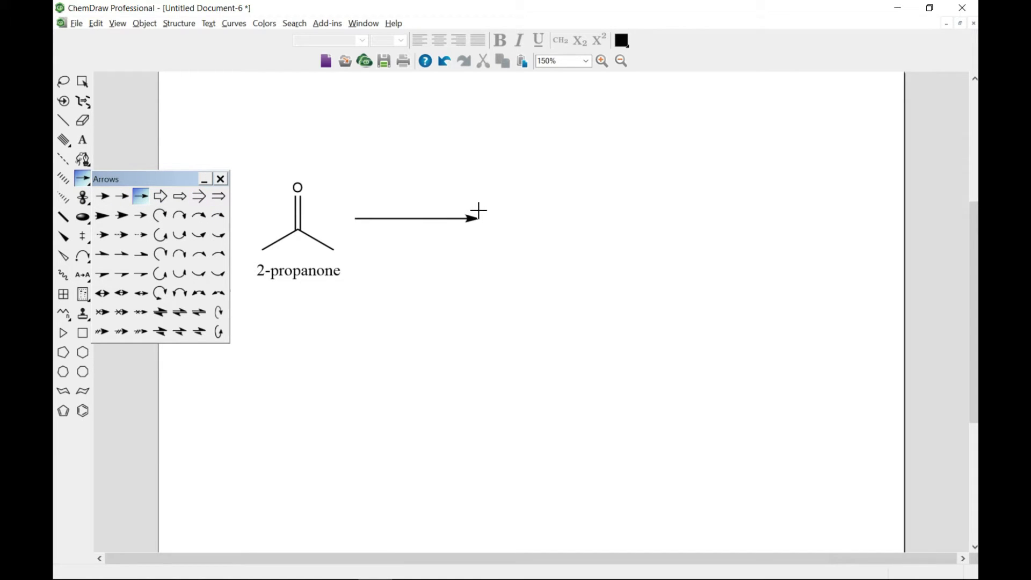
left_click(219, 177)
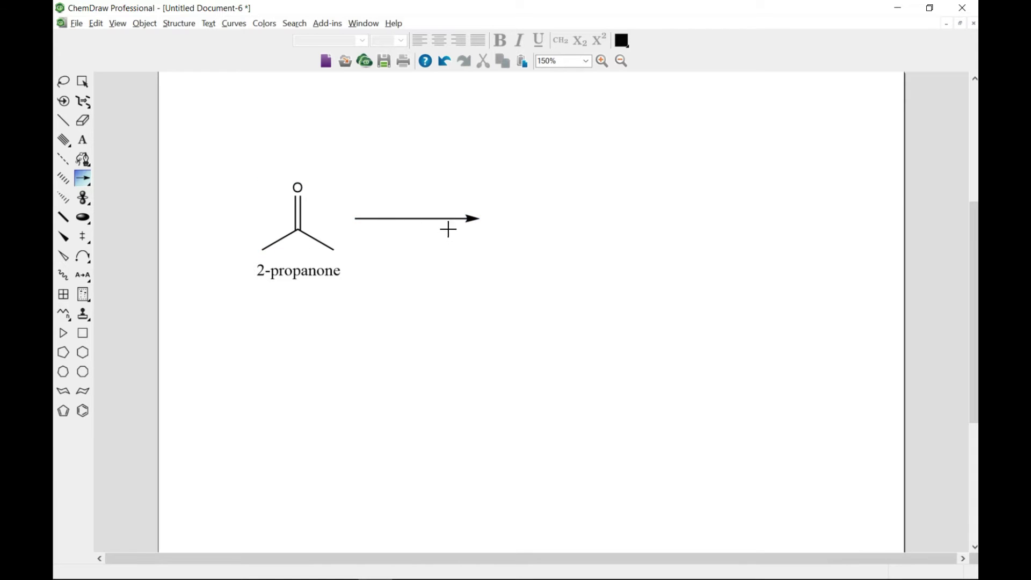
Write 'OH' as a text label above the reaction arrow.
left_click(83, 139)
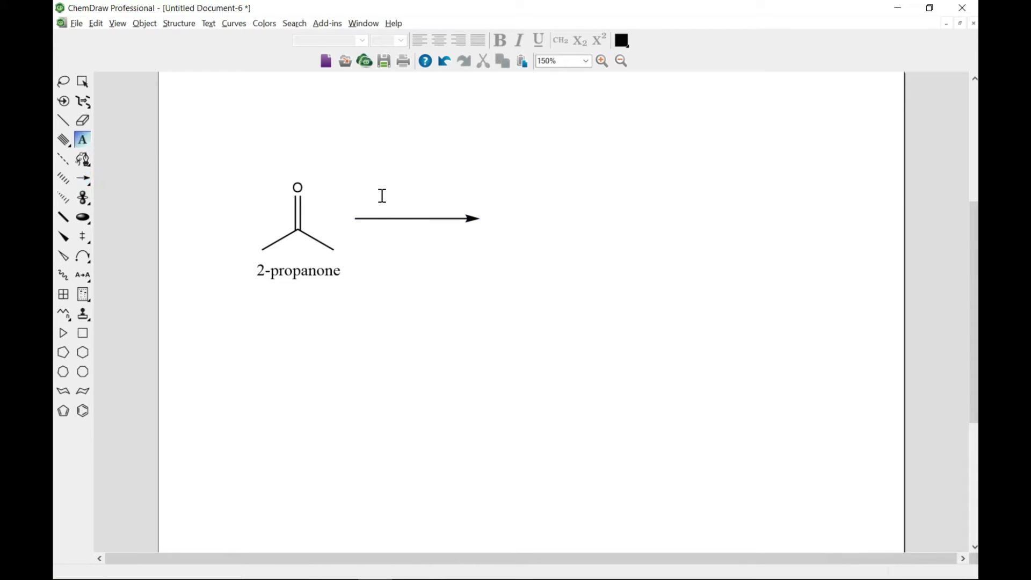
left_click(415, 203)
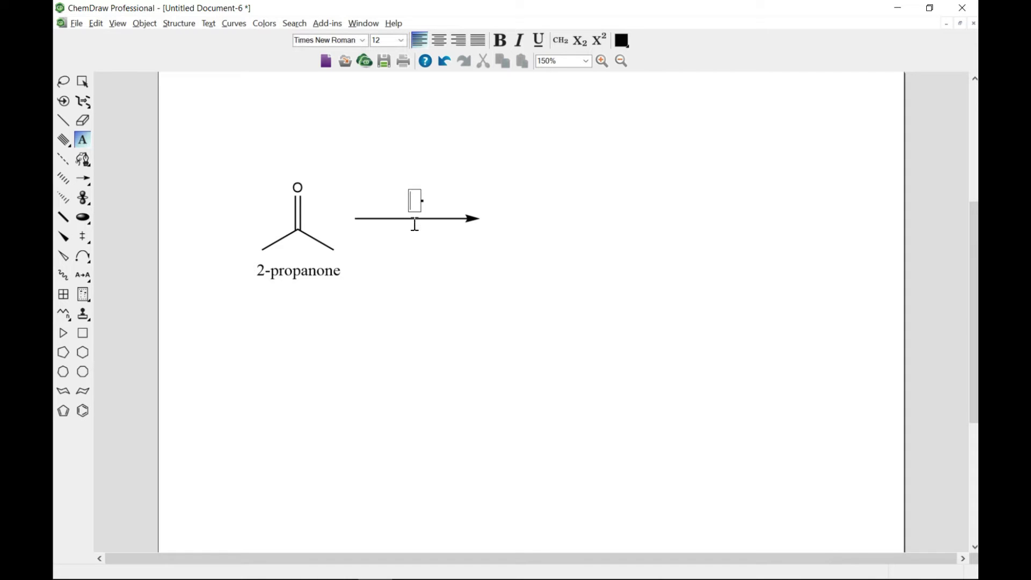
type("OH")
left_click(460, 281)
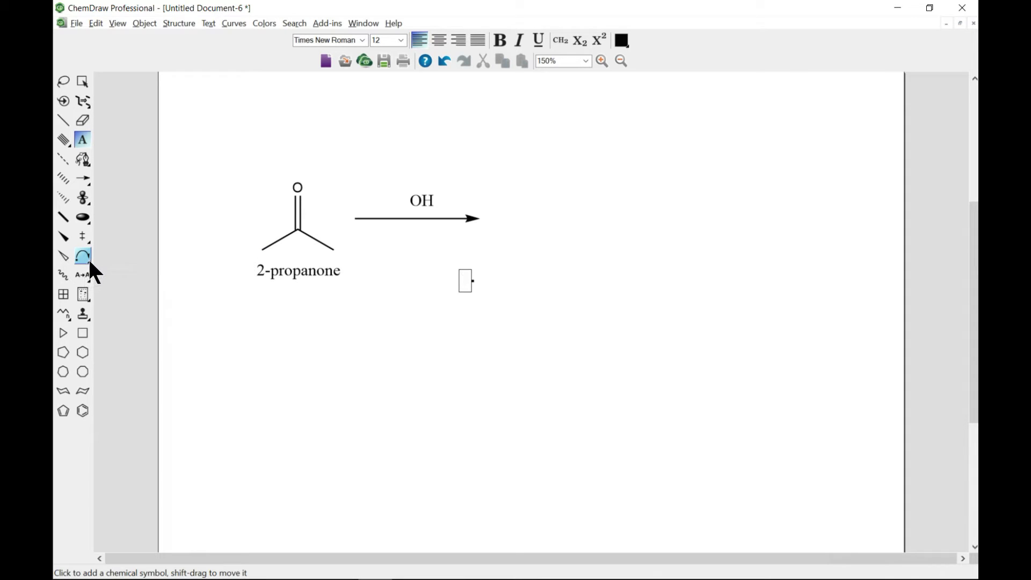
Put a circled minus charge on the OH oxygen, undoing a stray plus charge.
left_click_drag(85, 258, 115, 256)
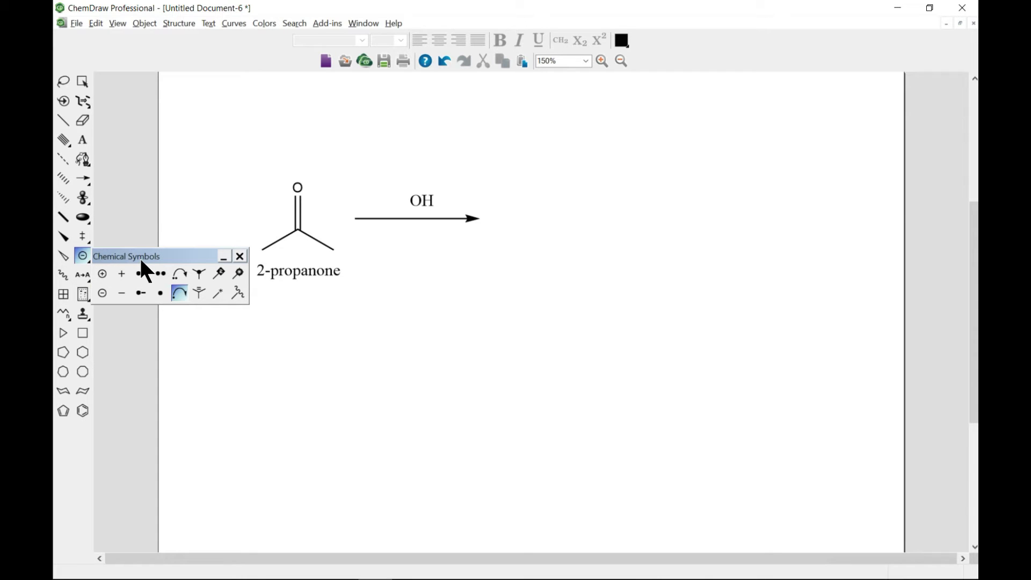
left_click(105, 275)
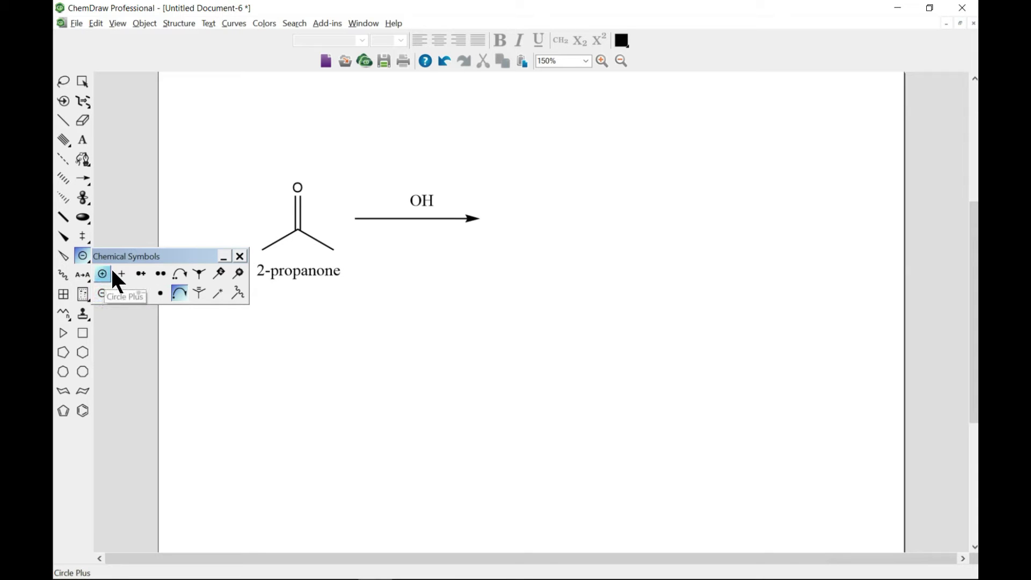
left_click(103, 293)
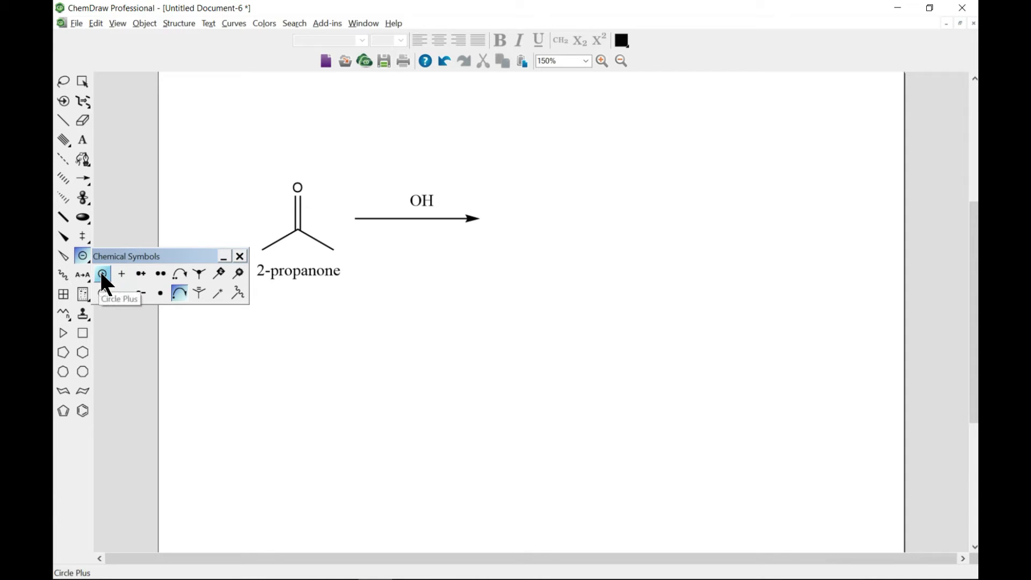
left_click(102, 292)
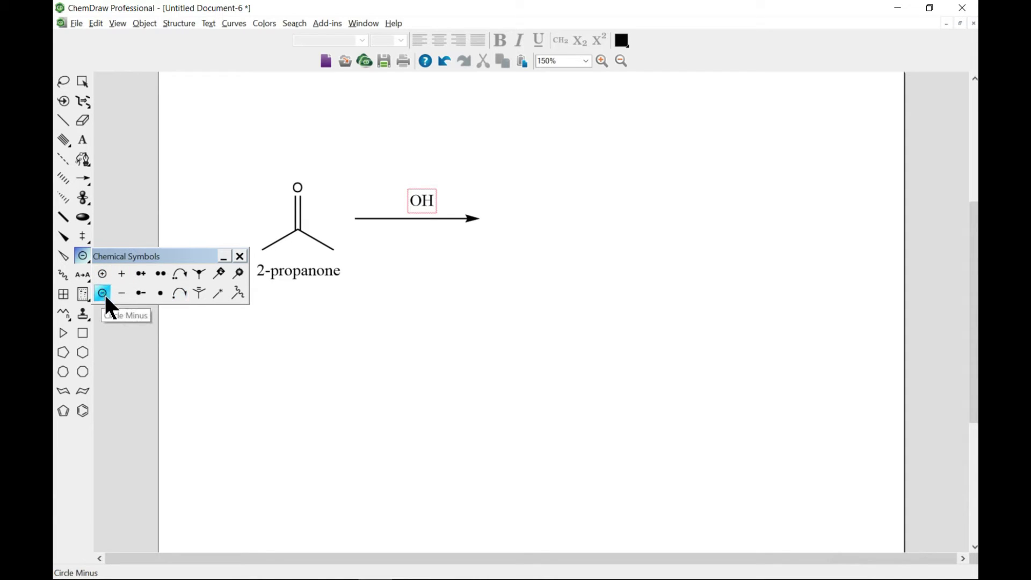
left_click(402, 188)
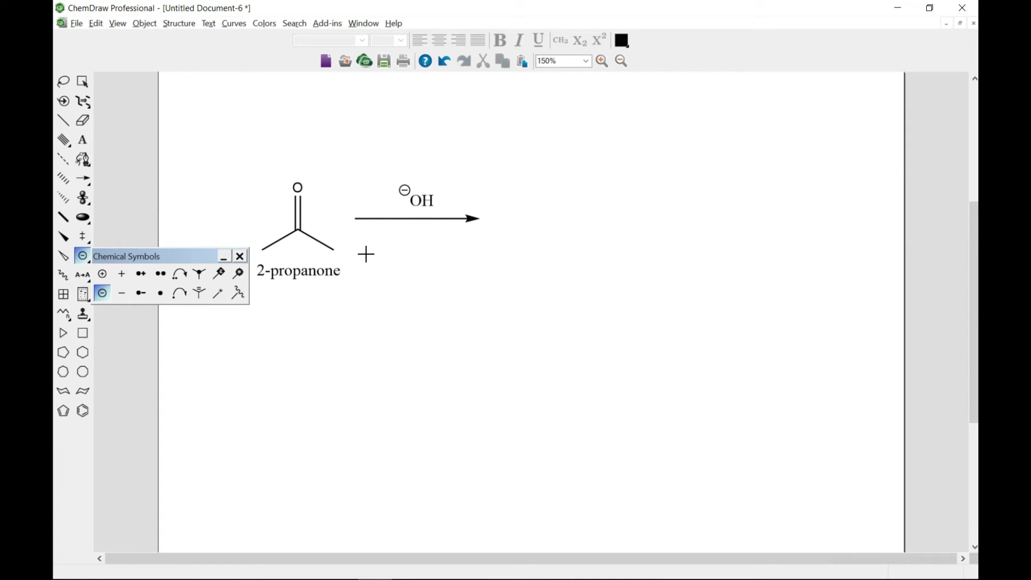
left_click(125, 277)
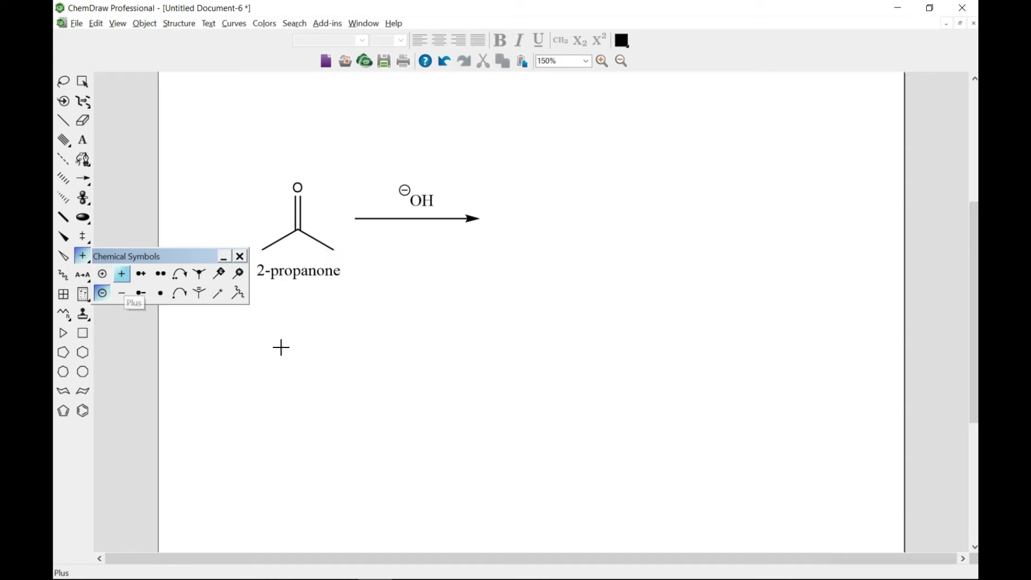
left_click(403, 406)
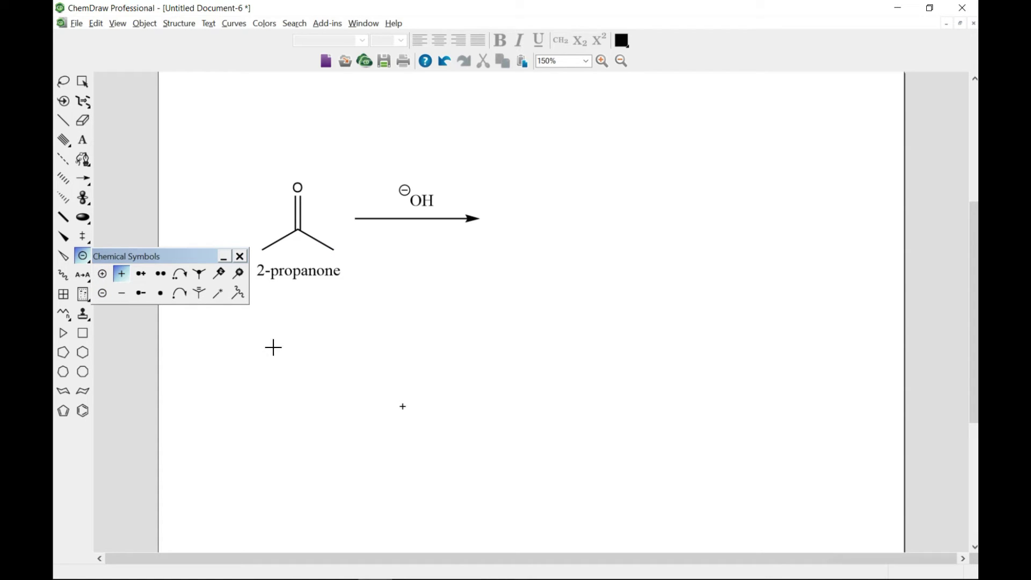
key("ctrl+z")
Copy the 2-propanone skeleton right of the arrow and branch three bonds off its right carbon.
left_click(240, 256)
left_click(82, 81)
left_click_drag(265, 161, 343, 252)
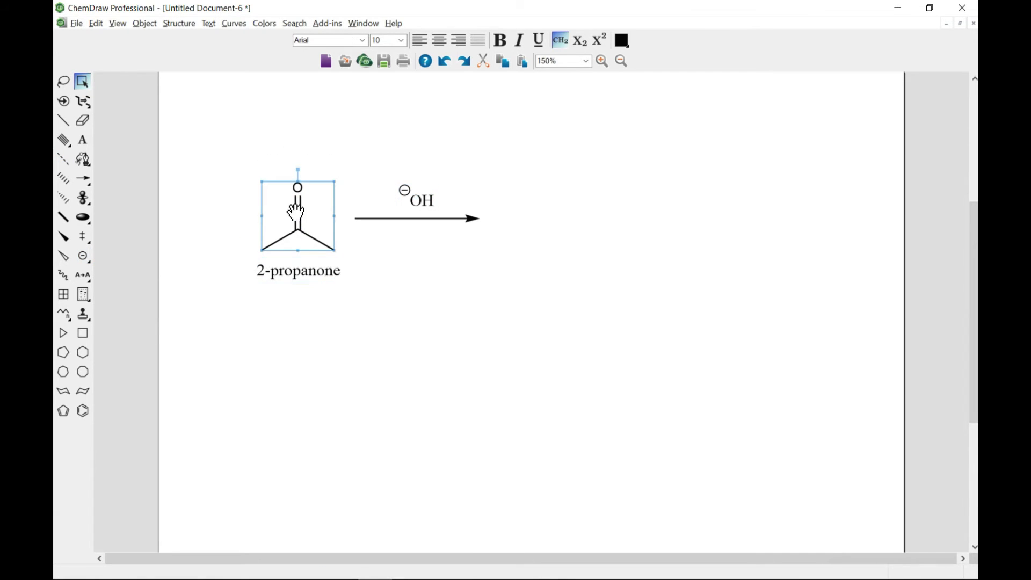
right_click(295, 215)
left_click(339, 122)
right_click(524, 192)
left_click(550, 217)
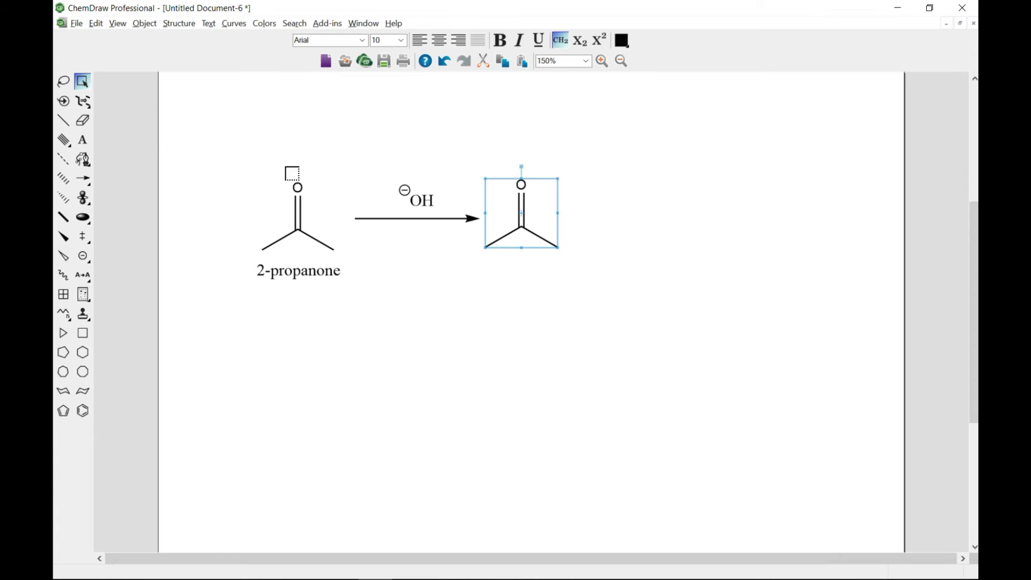
left_click(63, 119)
mouse_move(557, 247)
left_mouse_down()
mouse_move(582, 221)
mouse_move(586, 183)
left_mouse_up()
mouse_move(586, 218)
left_mouse_down()
mouse_move(618, 242)
mouse_move(615, 190)
left_mouse_up()
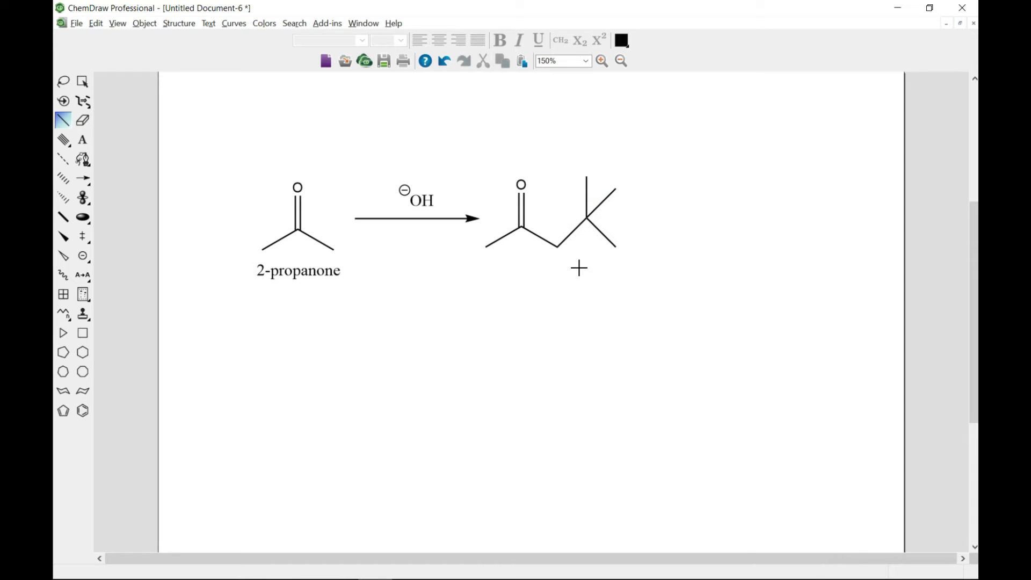
Caption the product '4-HYDROXY-4METHYLPENTA-2-ONE' below it.
left_click(83, 140)
left_click(515, 274)
type("4-HY")
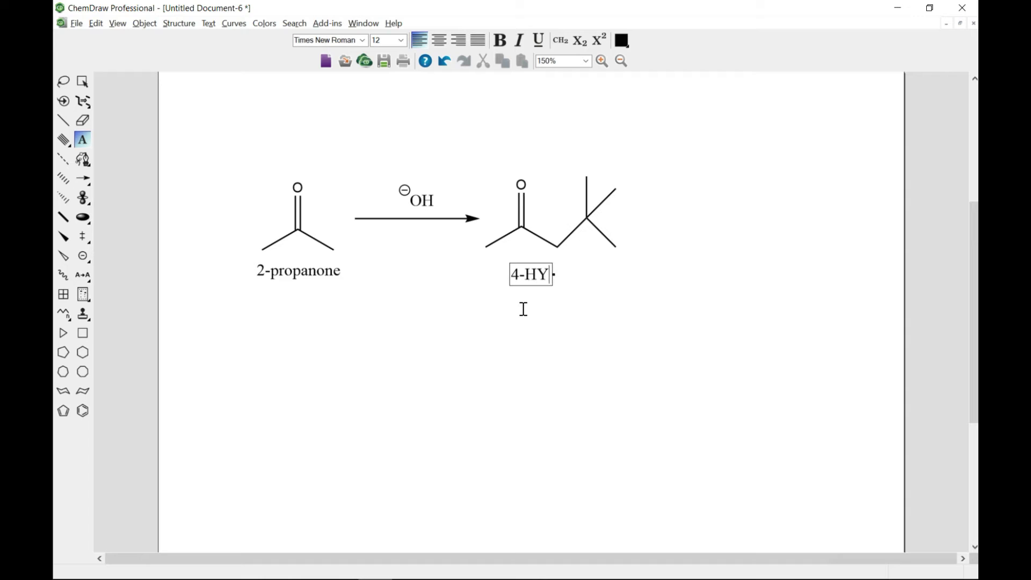
type("DROXY-4MET")
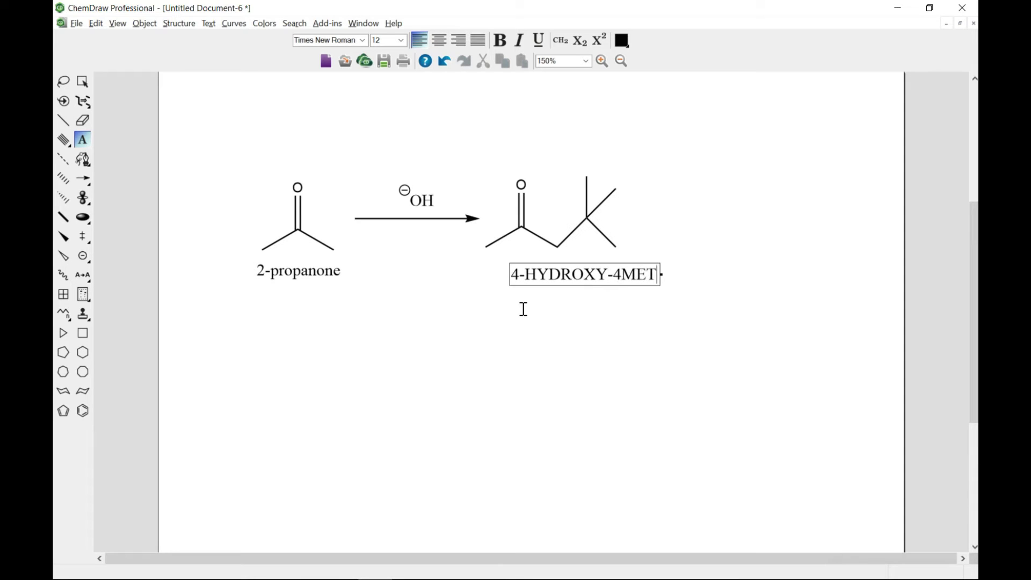
type("HYLPENTA-2-ONE")
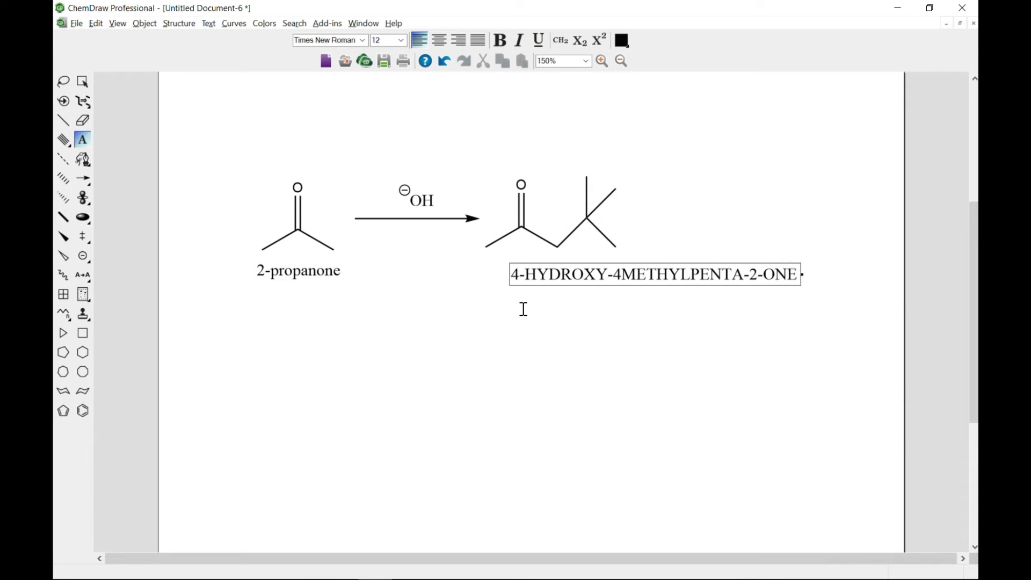
left_click(612, 308)
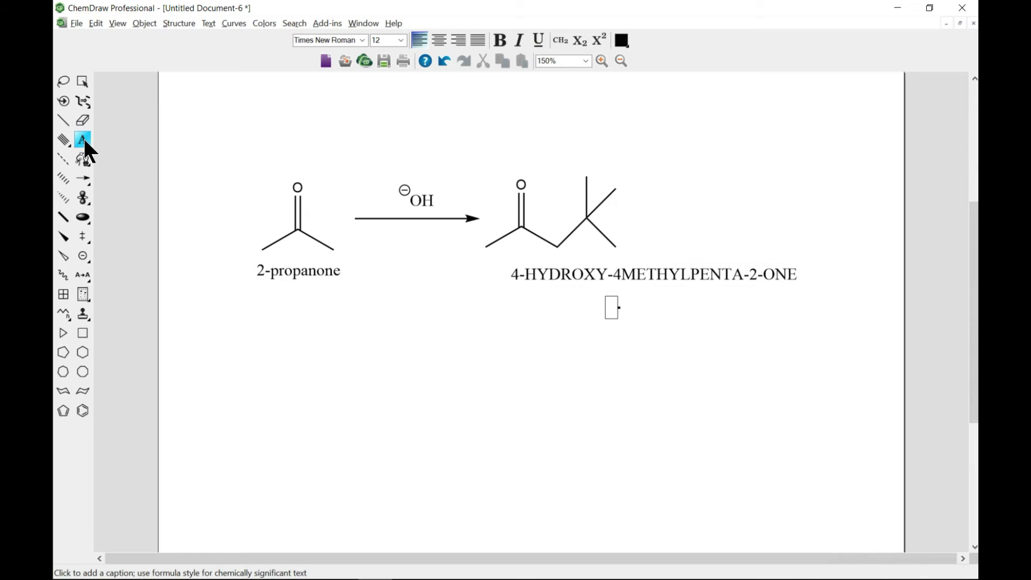
Center the product name under the product, then apply Clean Up Reaction to the whole scheme.
left_click(83, 81)
left_click_drag(545, 272, 478, 268)
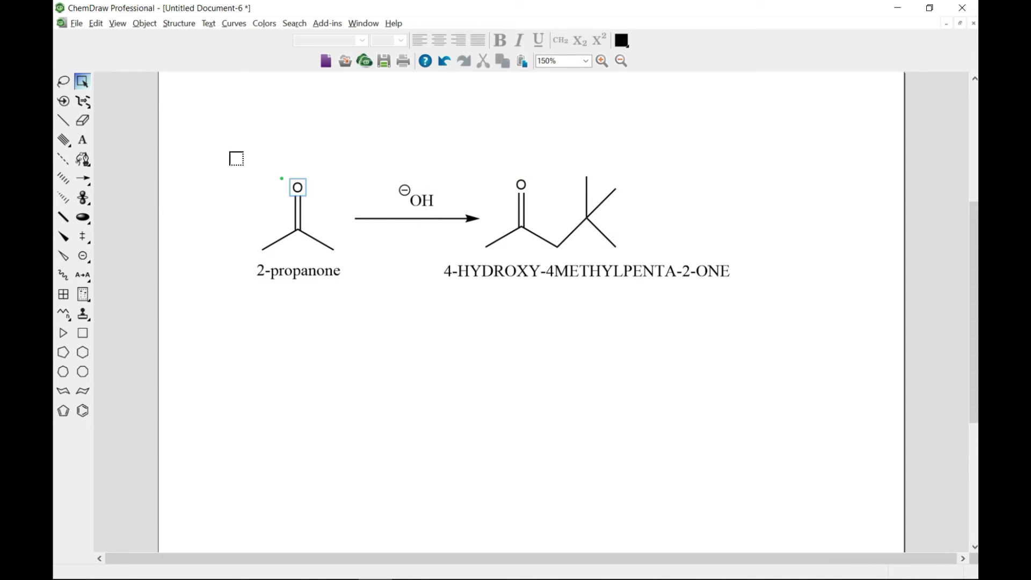
left_click(82, 83)
left_click_drag(205, 139, 848, 354)
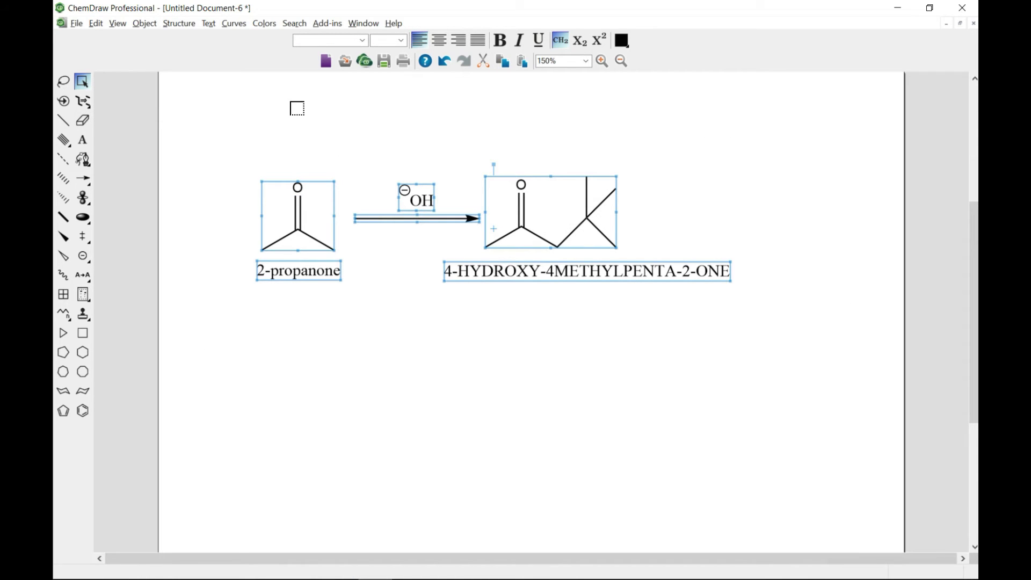
left_click(179, 23)
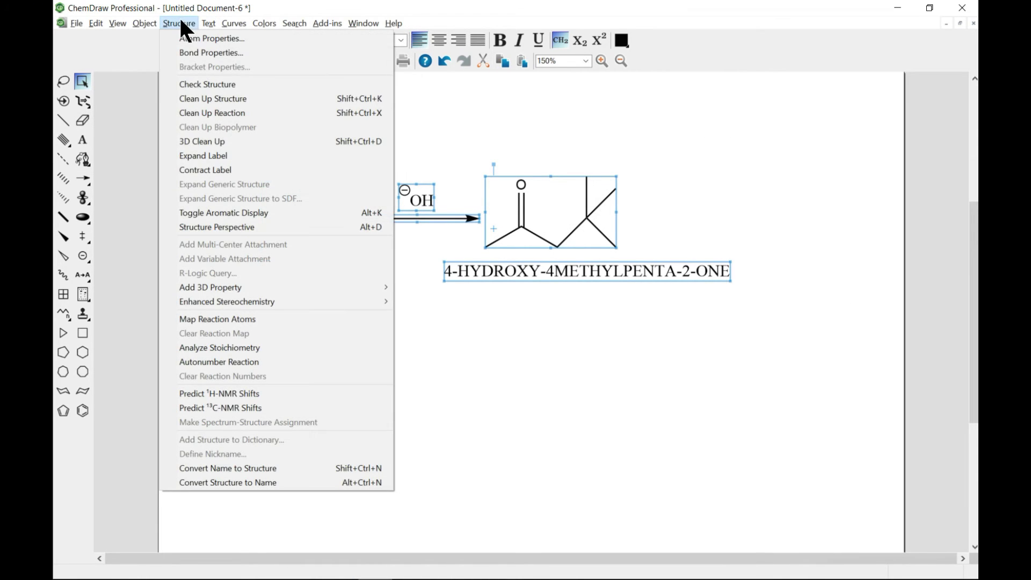
left_click(213, 112)
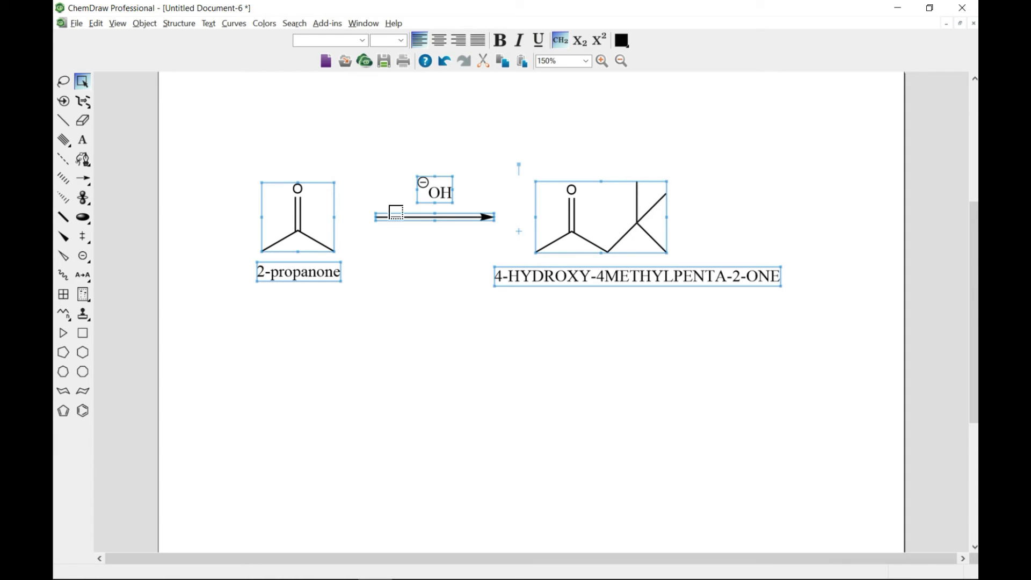
left_click(485, 440)
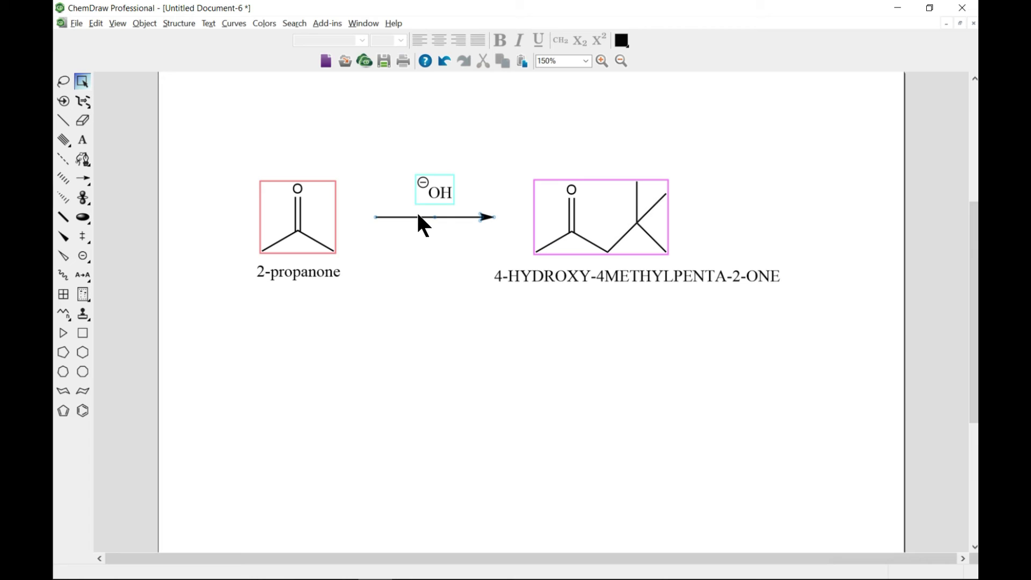
left_click(419, 214)
left_click(245, 155)
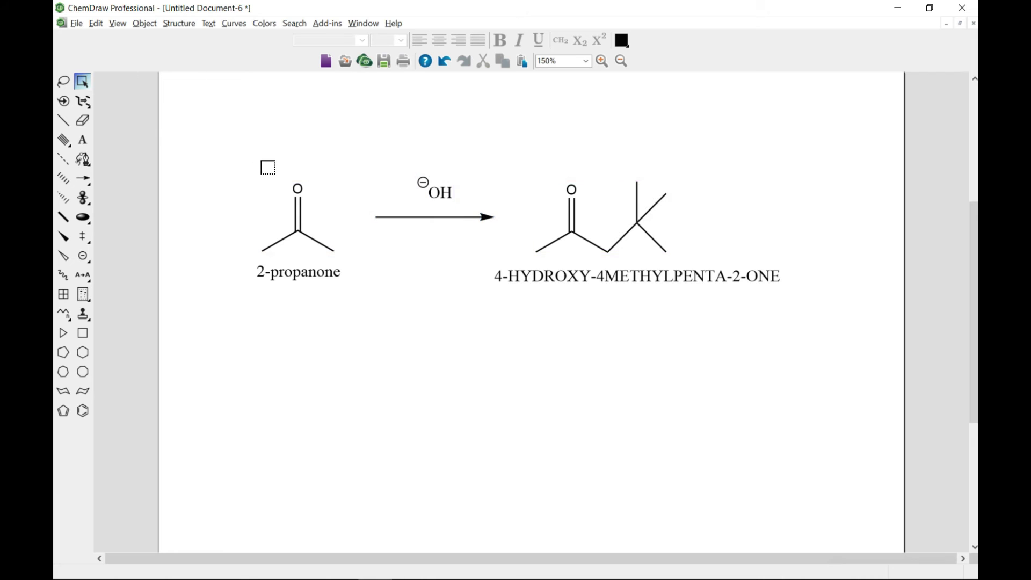
left_click_drag(241, 125, 725, 303)
Toggle Show Reaction Interpretation to check the reactant, product and OH reagent roles.
left_click(117, 23)
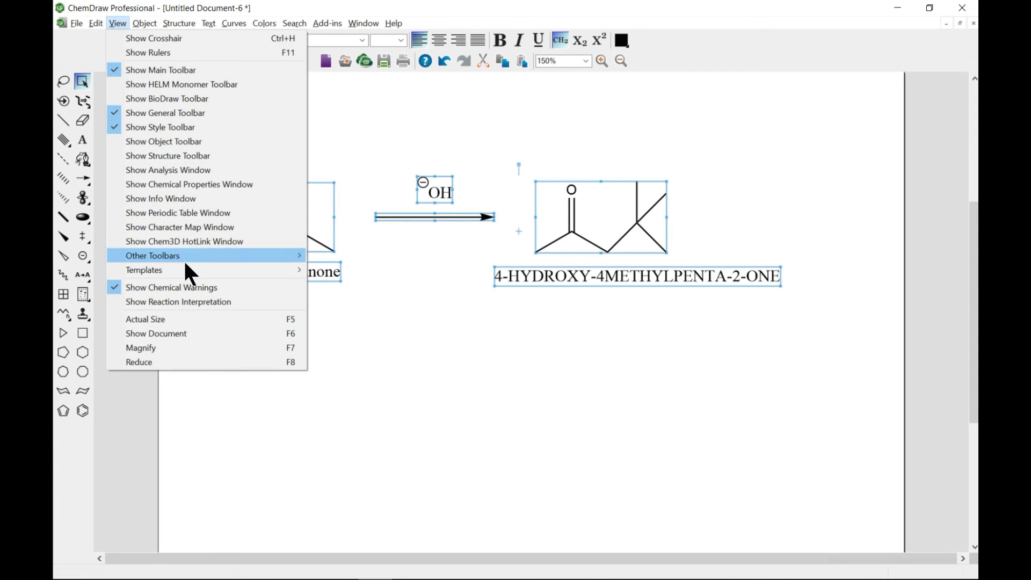
left_click(187, 301)
left_click(427, 257)
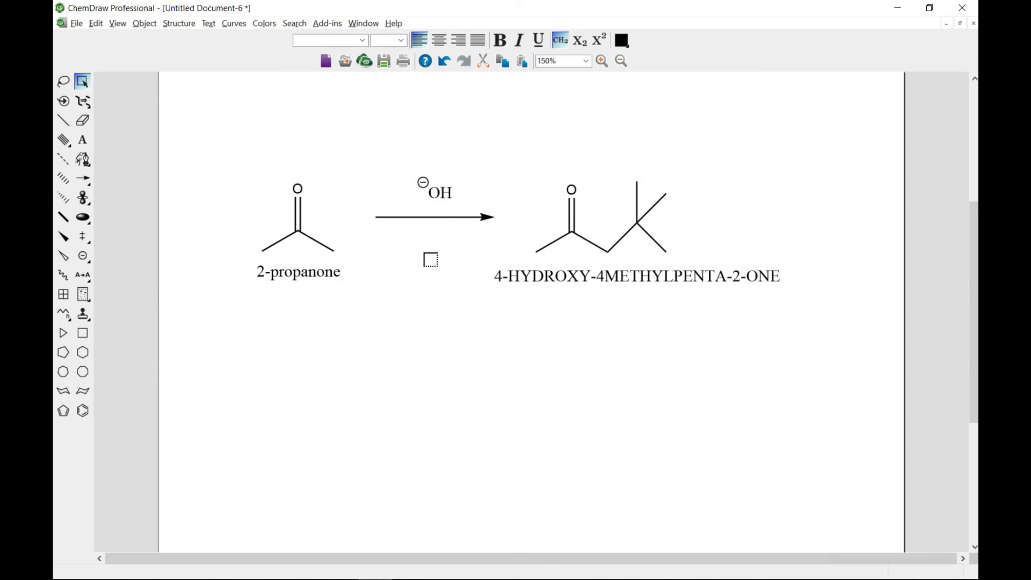
mouse_move(432, 214)
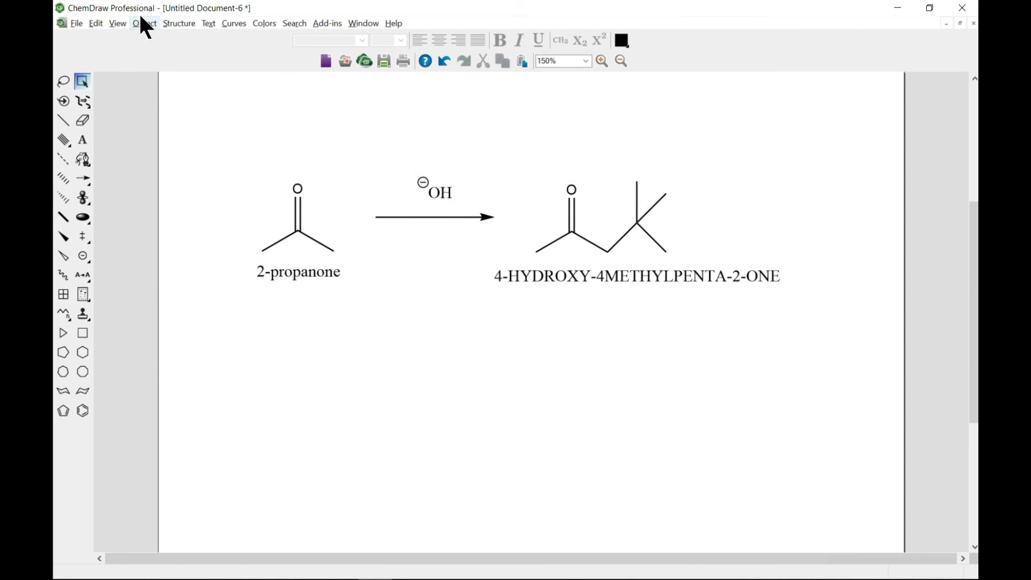
left_click(117, 24)
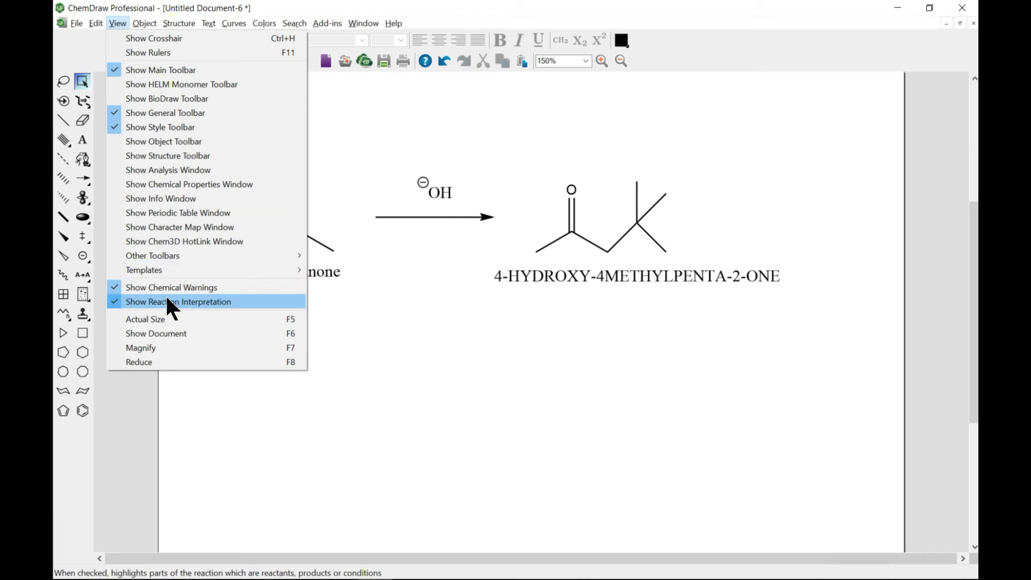
left_click(436, 213)
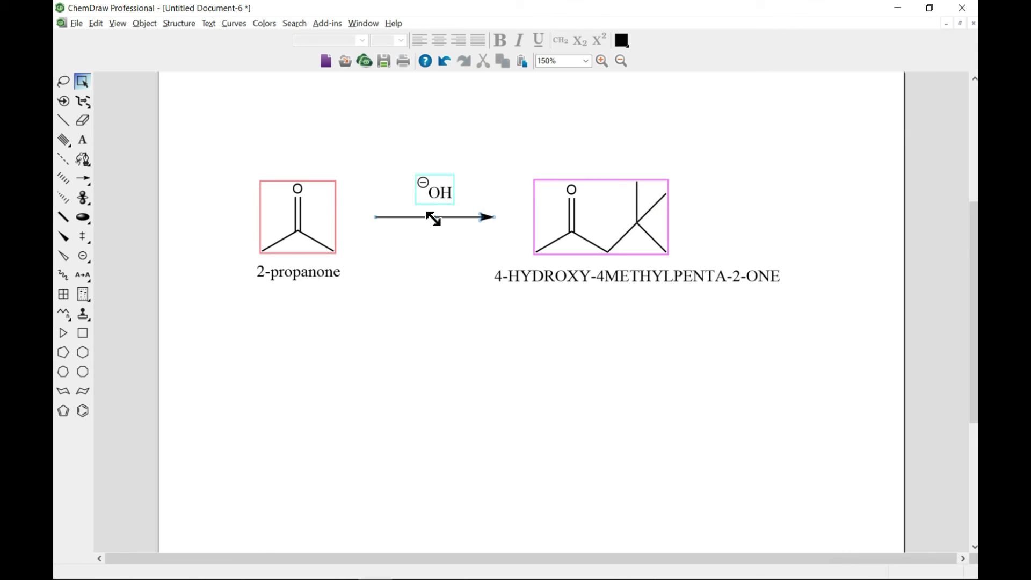
scroll(281, 365, "down", 2)
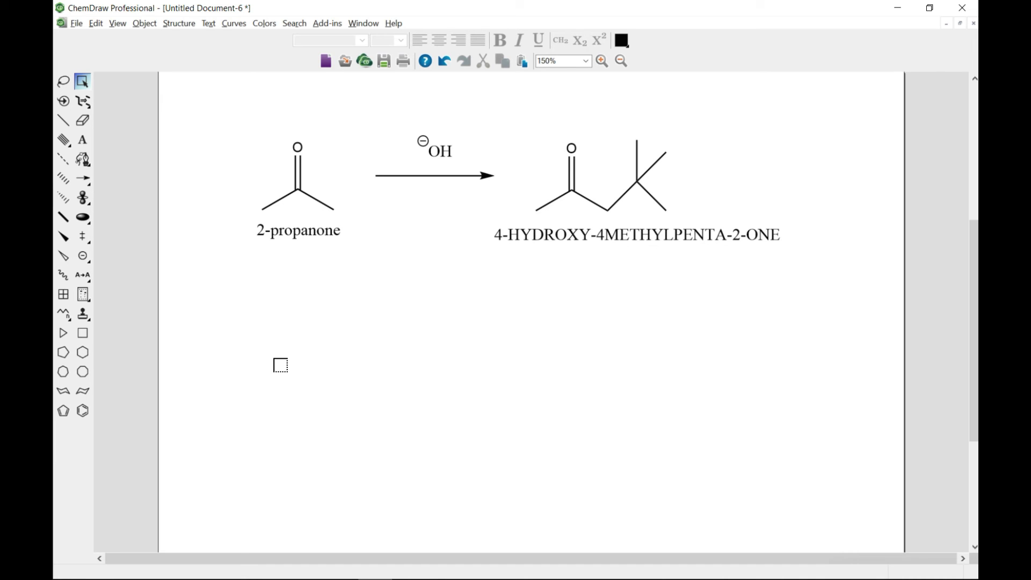
Draw an upright benzene ring fused to a five-membered ring below the reaction.
left_click(83, 410)
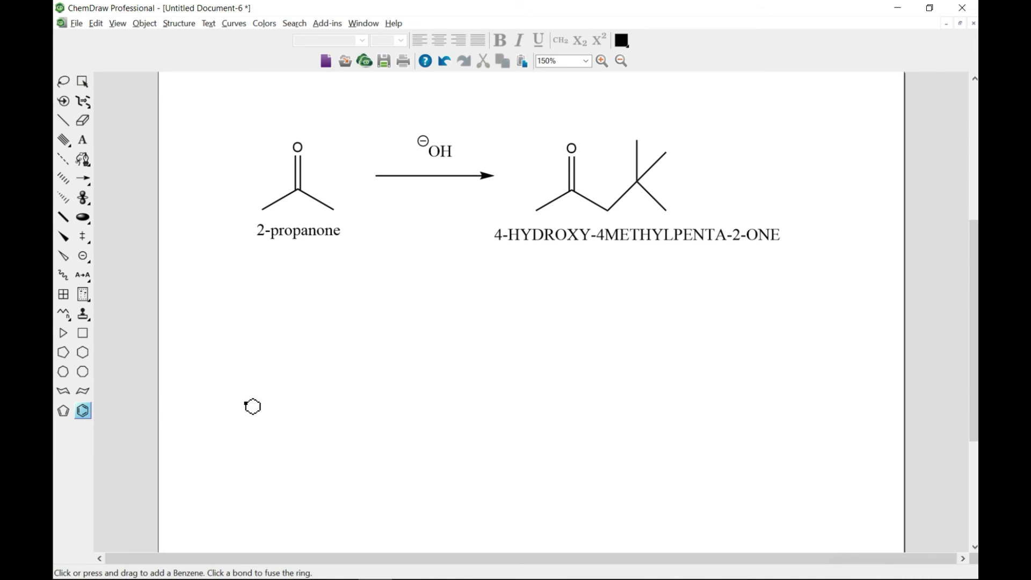
left_click(239, 379)
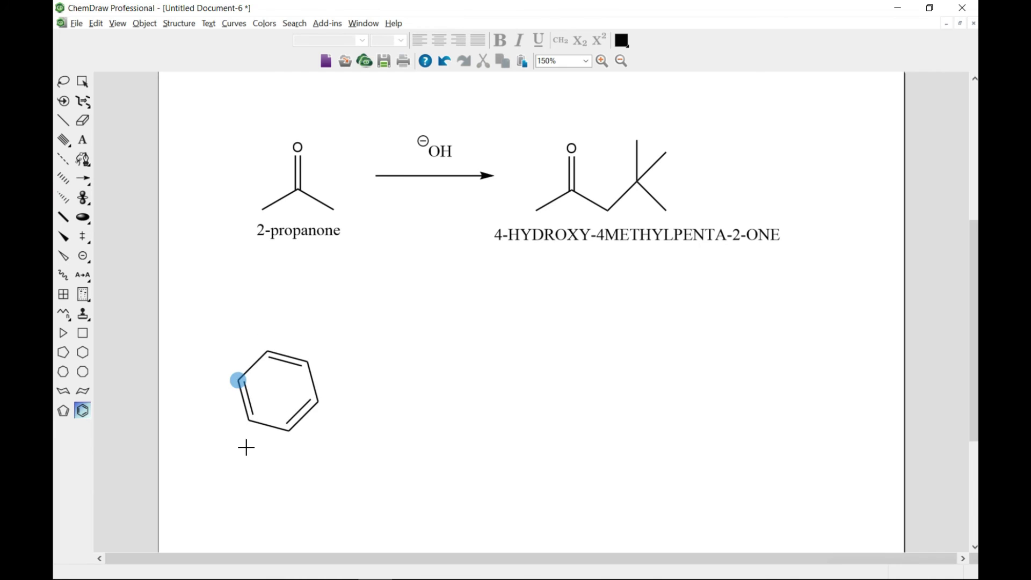
left_click_drag(246, 446, 242, 446)
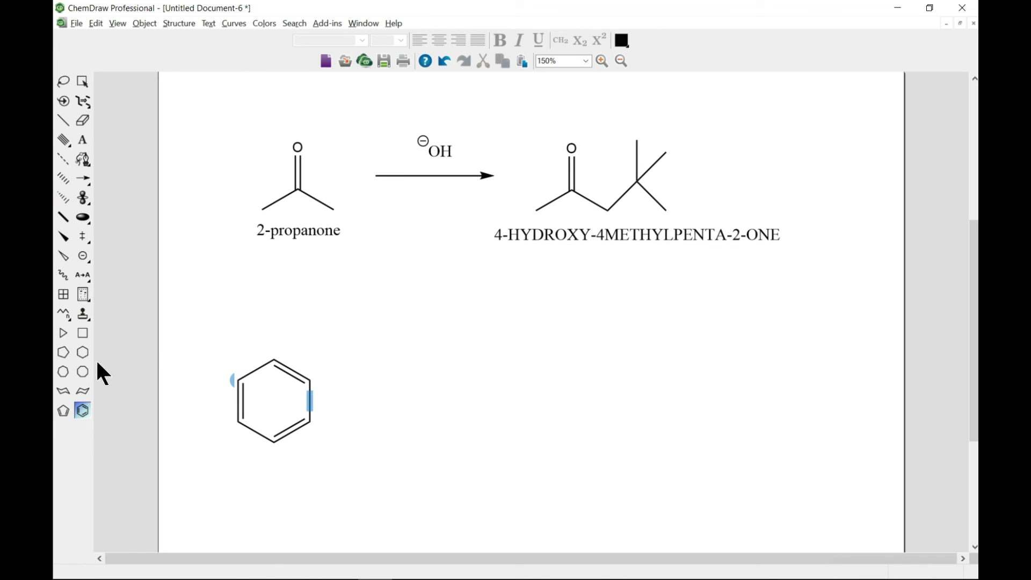
left_click(63, 352)
left_click(310, 380)
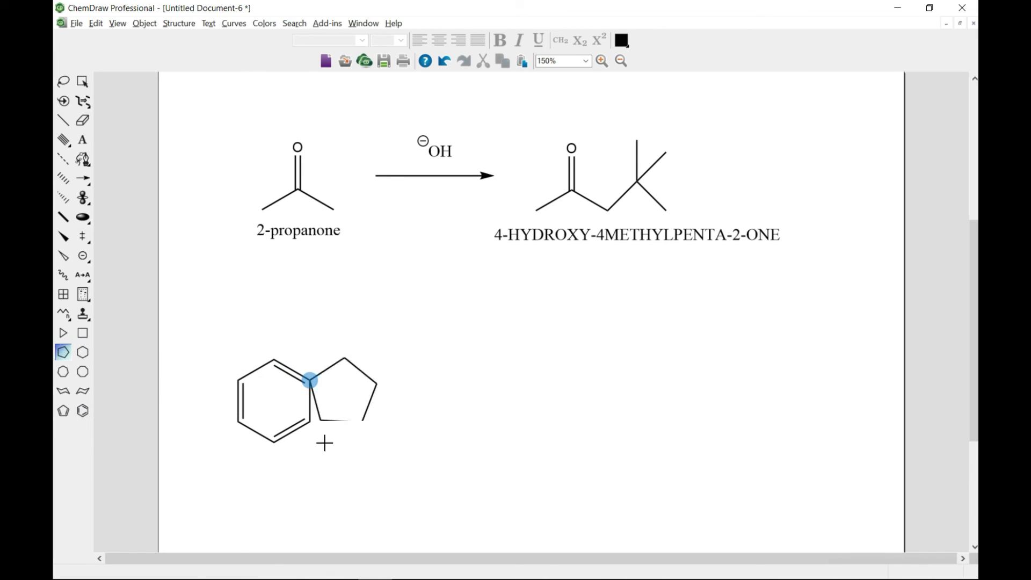
mouse_move(324, 443)
left_mouse_down()
mouse_move(368, 414)
mouse_move(450, 398)
left_mouse_up()
Attach a two-bond chain to the five-membered ring ending in a phenyl ring.
left_click(63, 313)
key("ctrl+z")
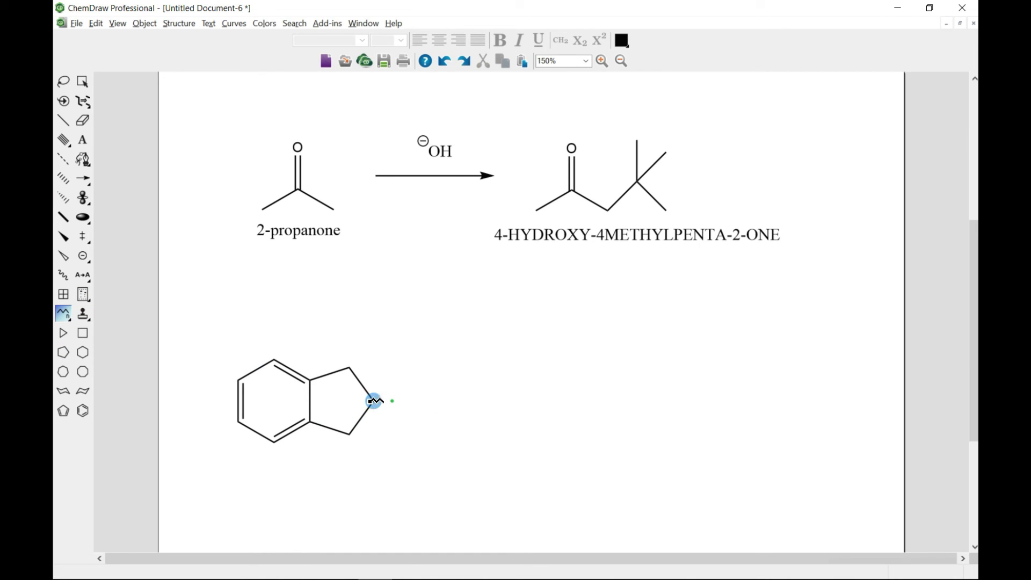
left_click_drag(374, 401, 474, 382)
key("ctrl+z")
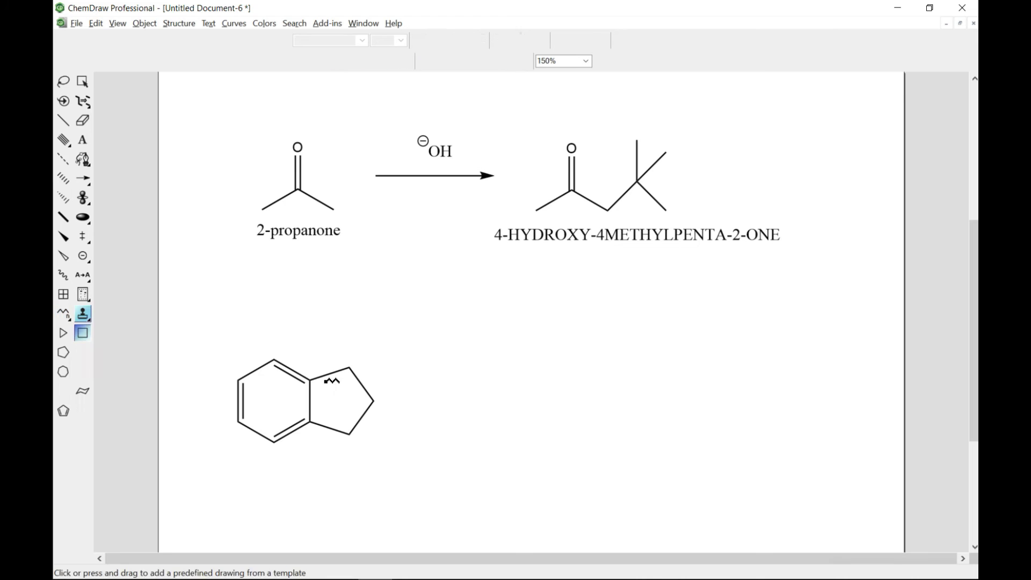
left_click_drag(374, 401, 445, 406)
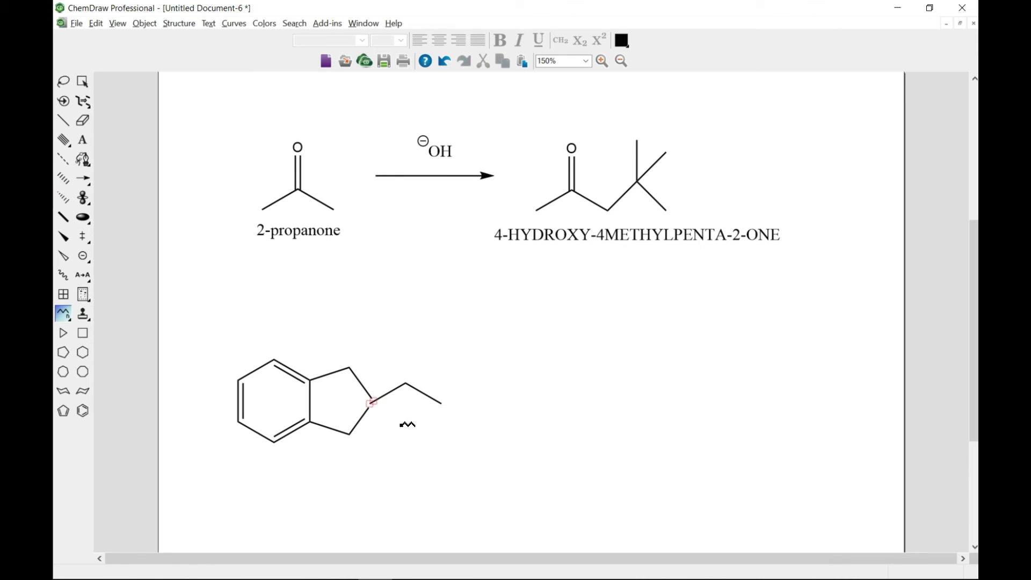
key("ctrl+z")
left_click(63, 120)
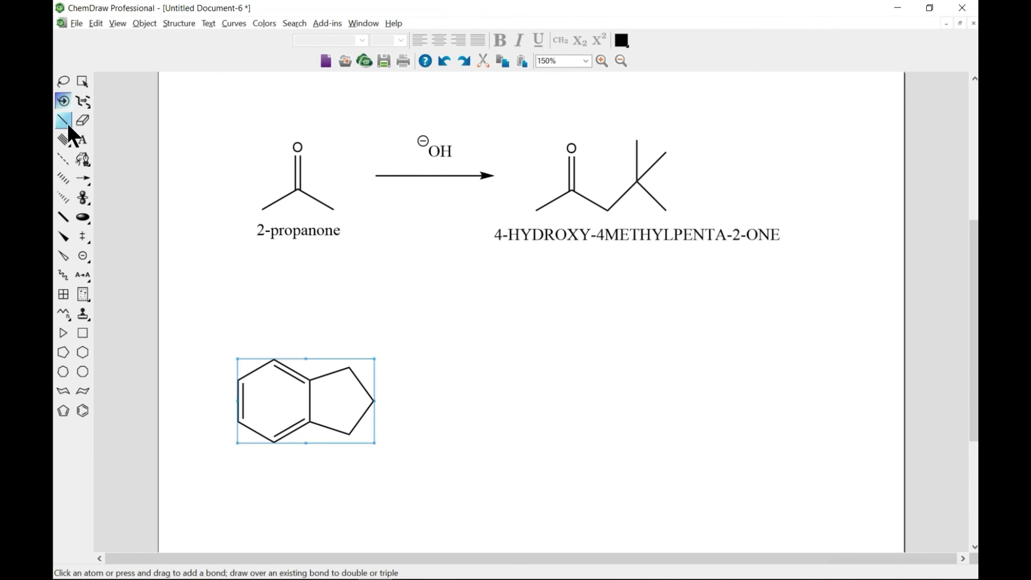
mouse_move(374, 401)
left_mouse_down()
mouse_move(416, 384)
mouse_move(440, 406)
left_mouse_up()
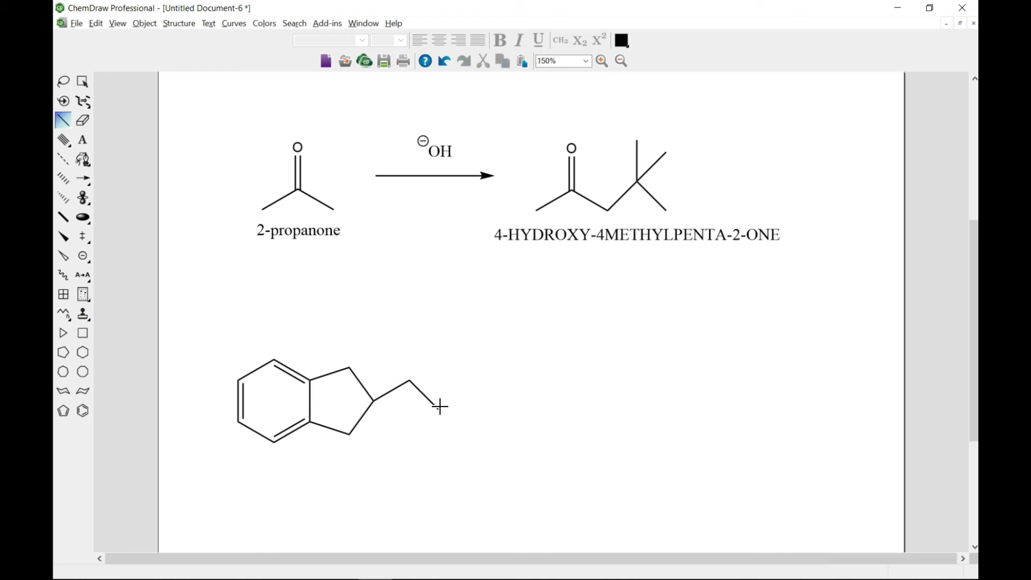
left_click(82, 410)
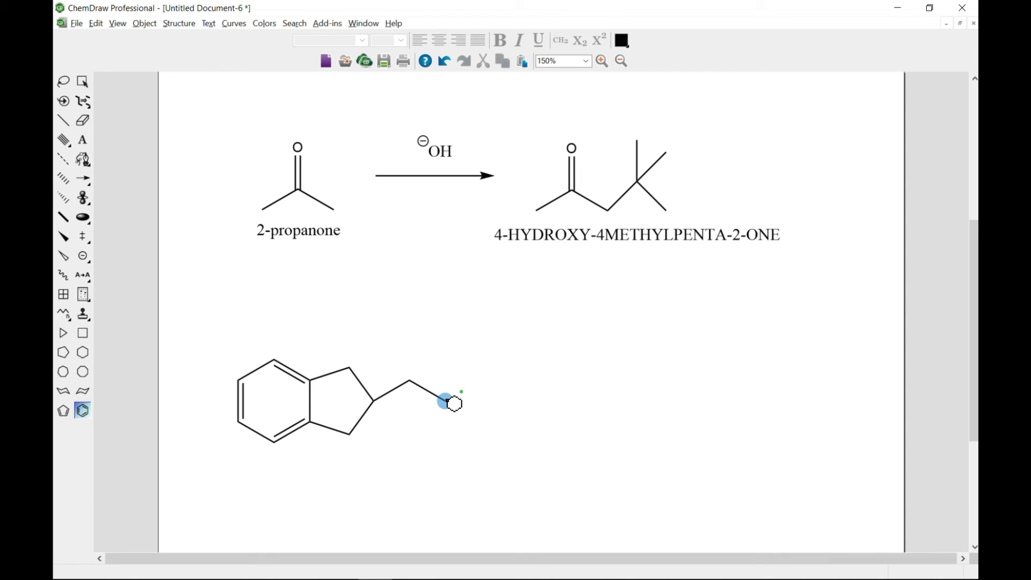
left_click(451, 403)
Add substituent bonds on the ring and benzylic carbons plus an exocyclic double bond.
left_click(63, 120)
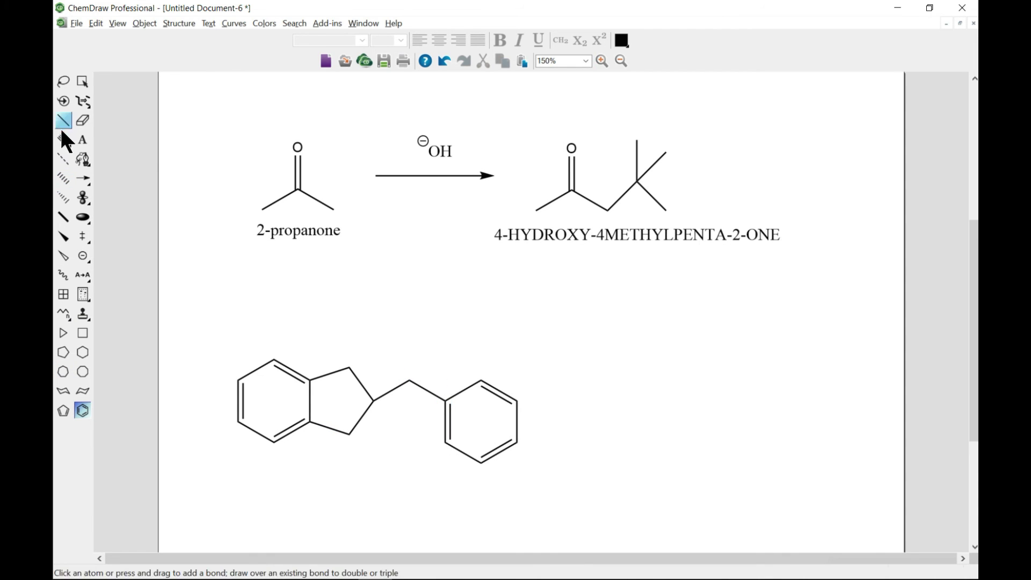
left_click(350, 435)
left_click_drag(411, 382, 410, 340)
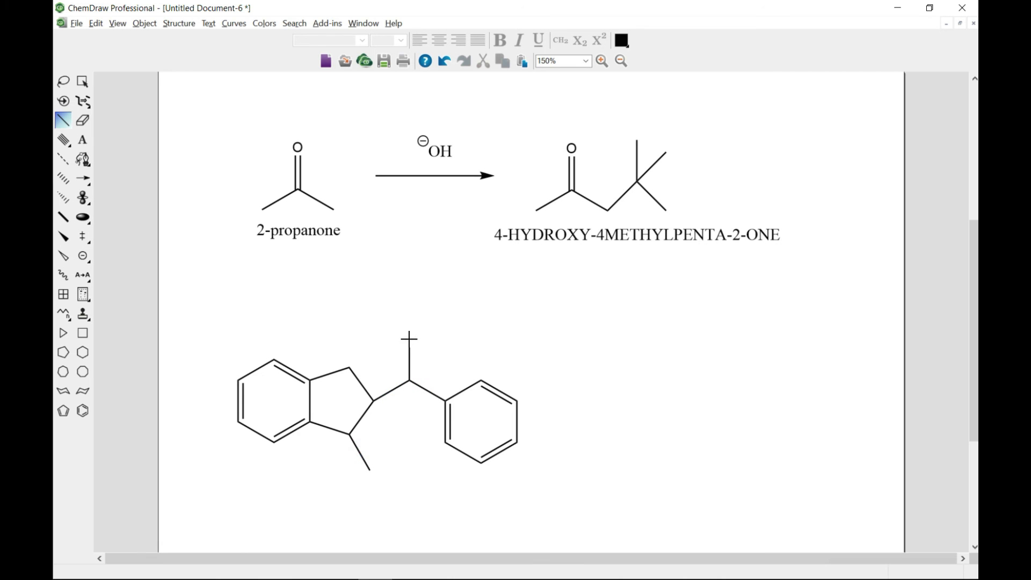
left_click(373, 401)
left_click(360, 452)
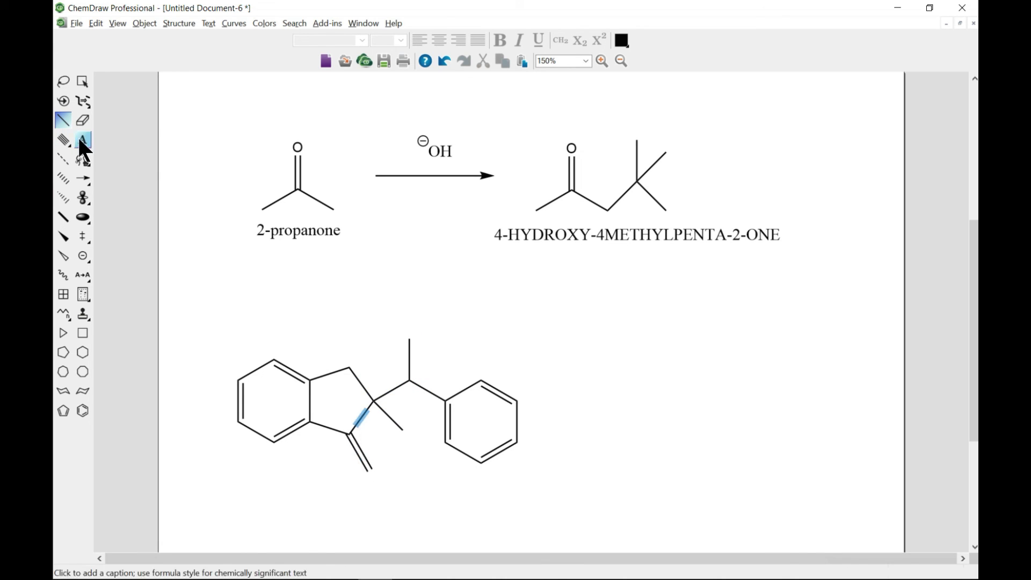
Label the carbonyl O, two Br atoms and the ring oxygen O.
left_click(82, 141)
left_click(369, 470)
type("O")
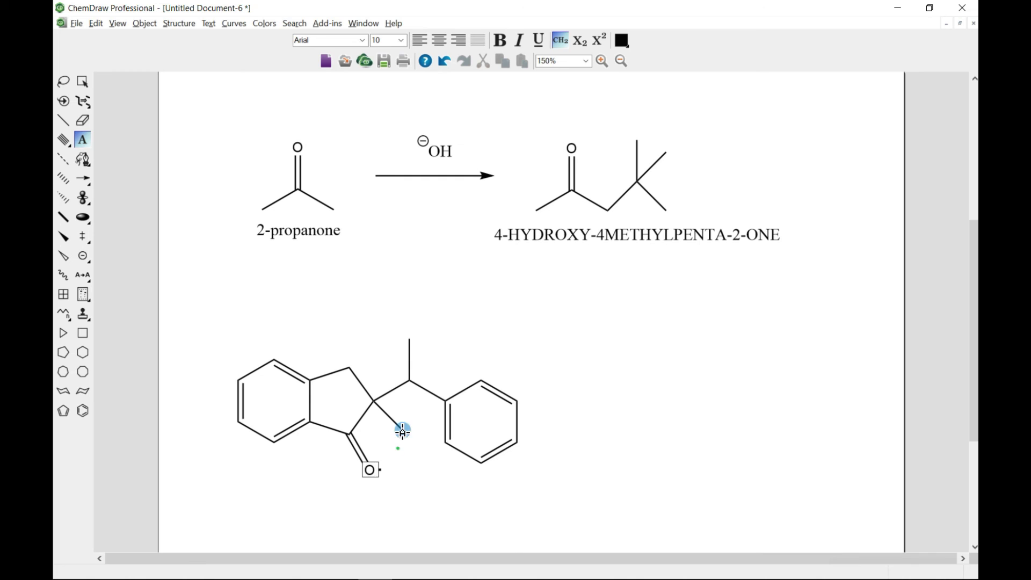
left_click(403, 431)
type("Br")
left_click(409, 339)
left_click(410, 337)
type("Br")
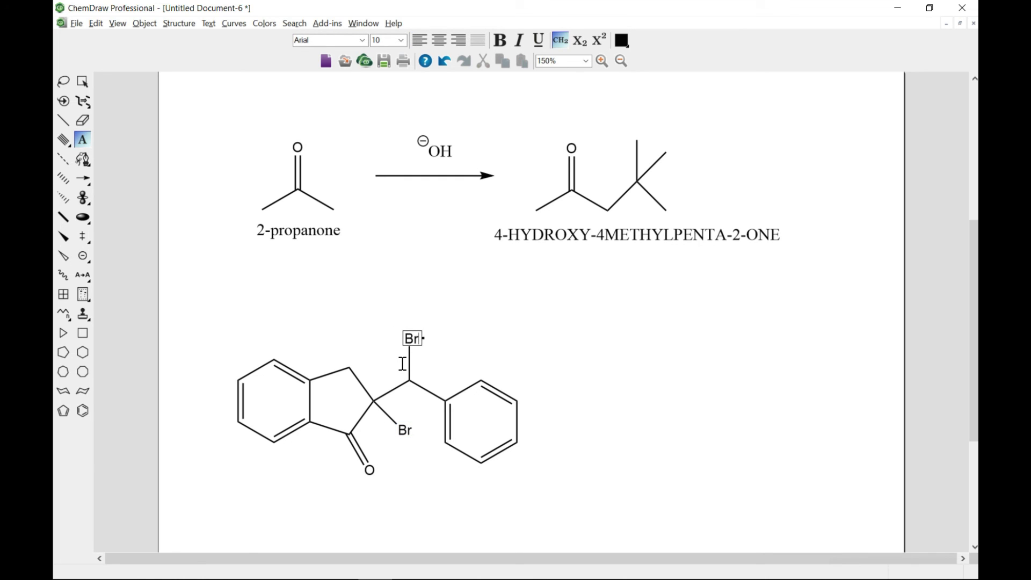
left_click(347, 376)
type("O")
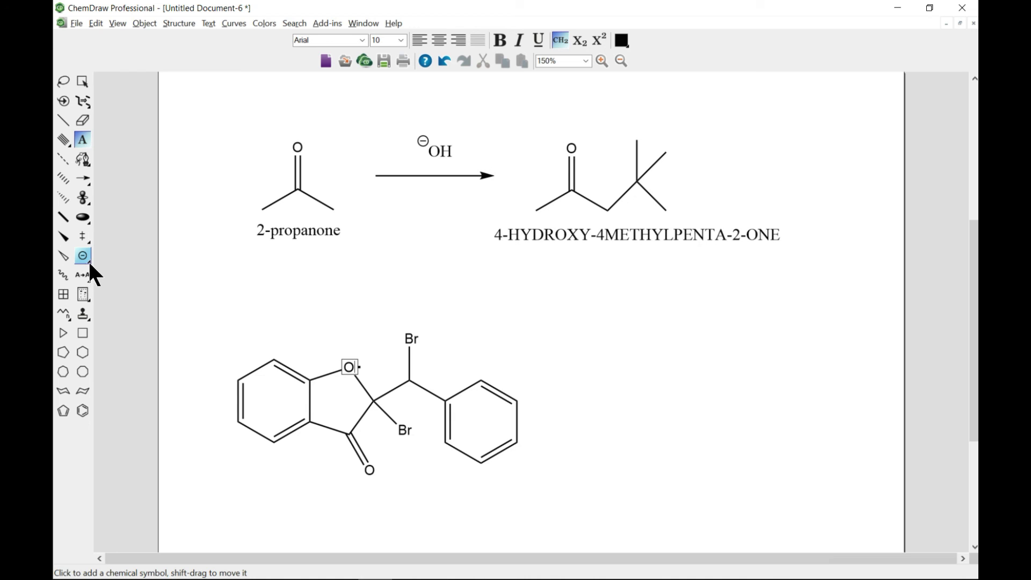
Tear off the Chemical Symbols palette as a floating panel.
left_click_drag(88, 260, 120, 247)
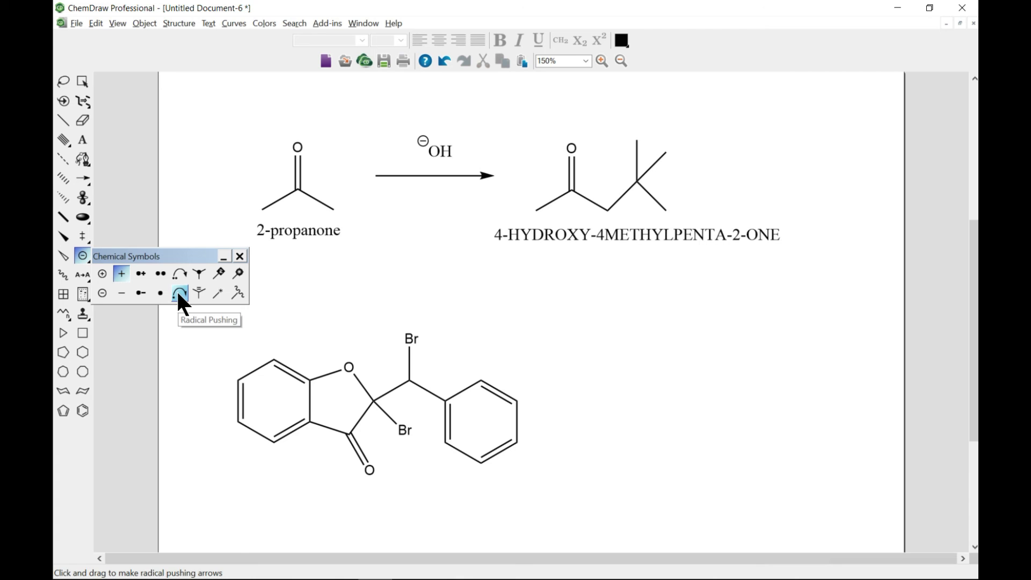
Draw an electron-pushing arrow from the ring oxygen to its neighbouring carbon and add a lone pair on that oxygen.
left_click(181, 274)
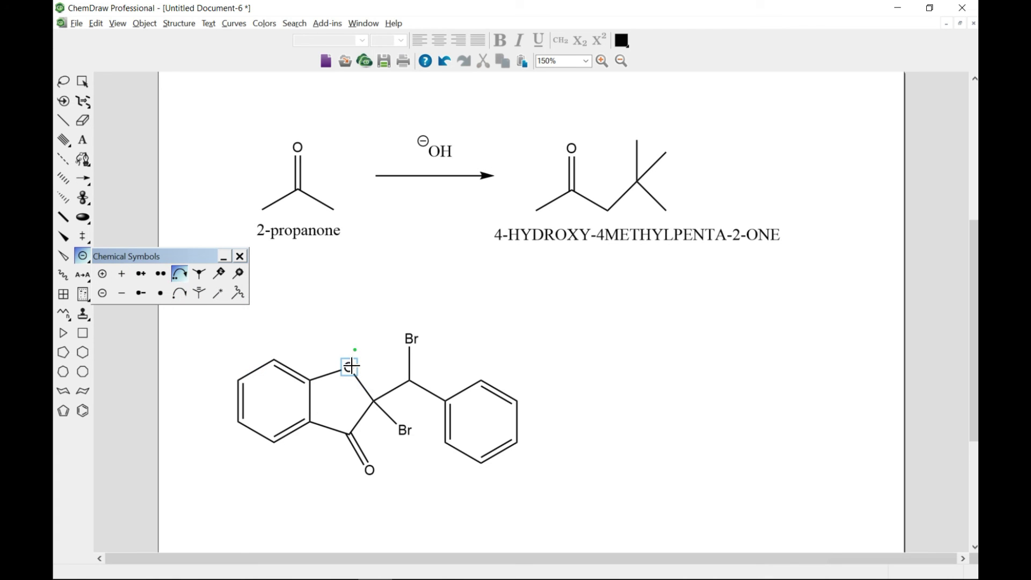
mouse_move(351, 366)
left_mouse_down()
mouse_move(379, 362)
mouse_move(365, 388)
left_mouse_up()
left_click(159, 277)
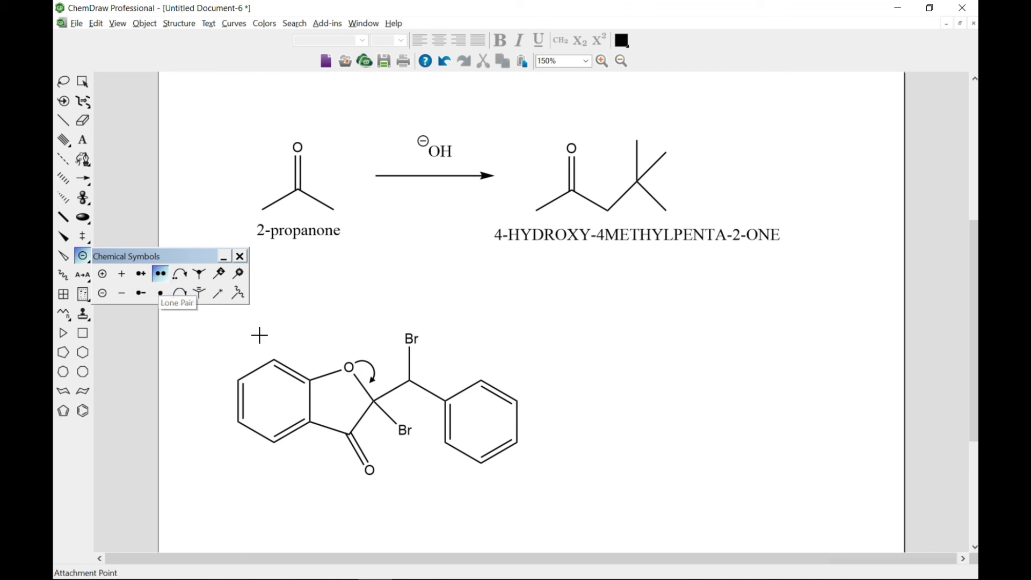
left_click(350, 359)
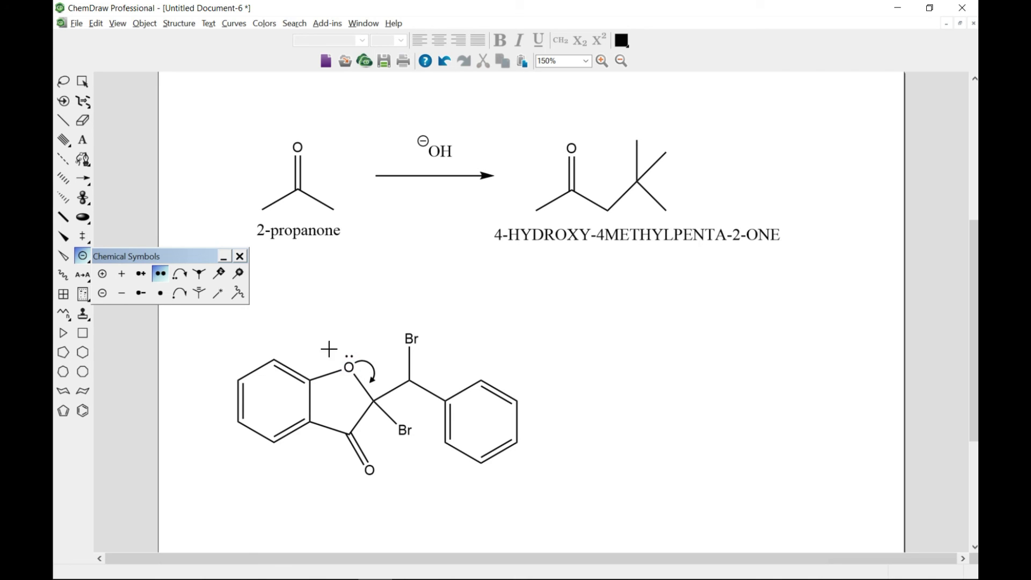